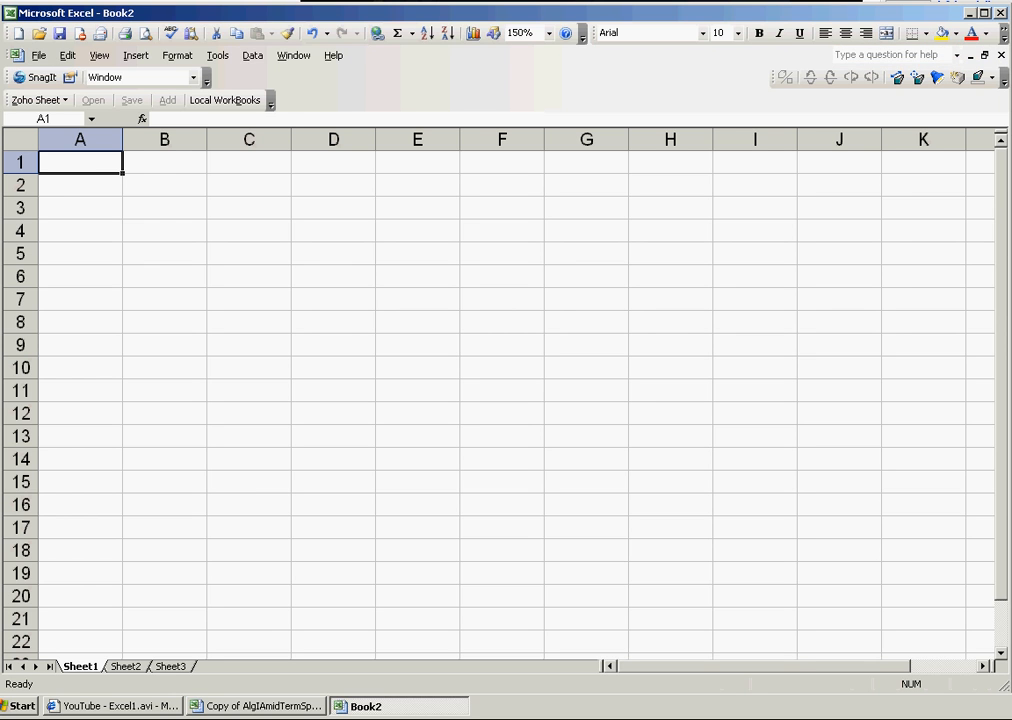
{"action": "left_click", "coordinate": [38, 55]}
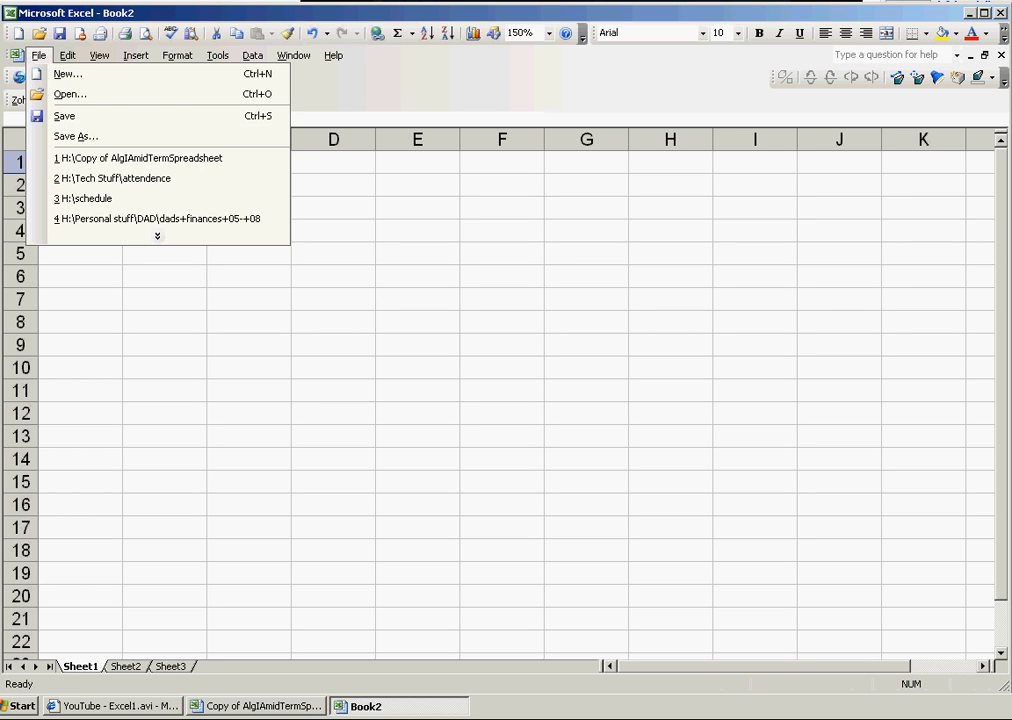
{"action": "mouse_move", "coordinate": [67, 55]}
{"action": "mouse_move", "coordinate": [99, 55]}
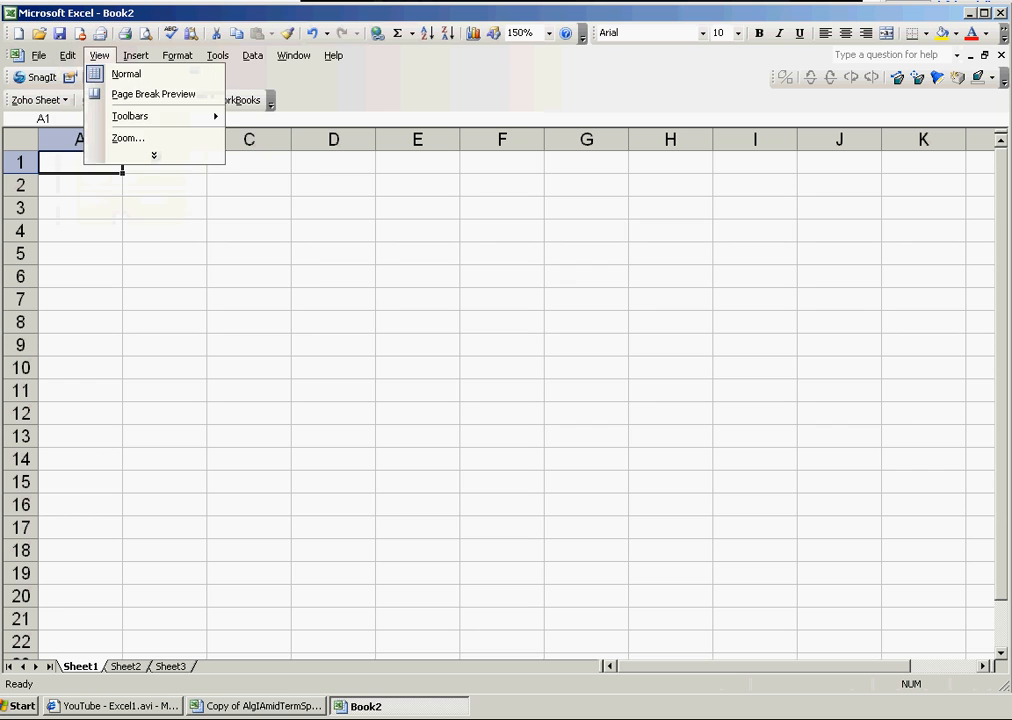
{"action": "mouse_move", "coordinate": [333, 55]}
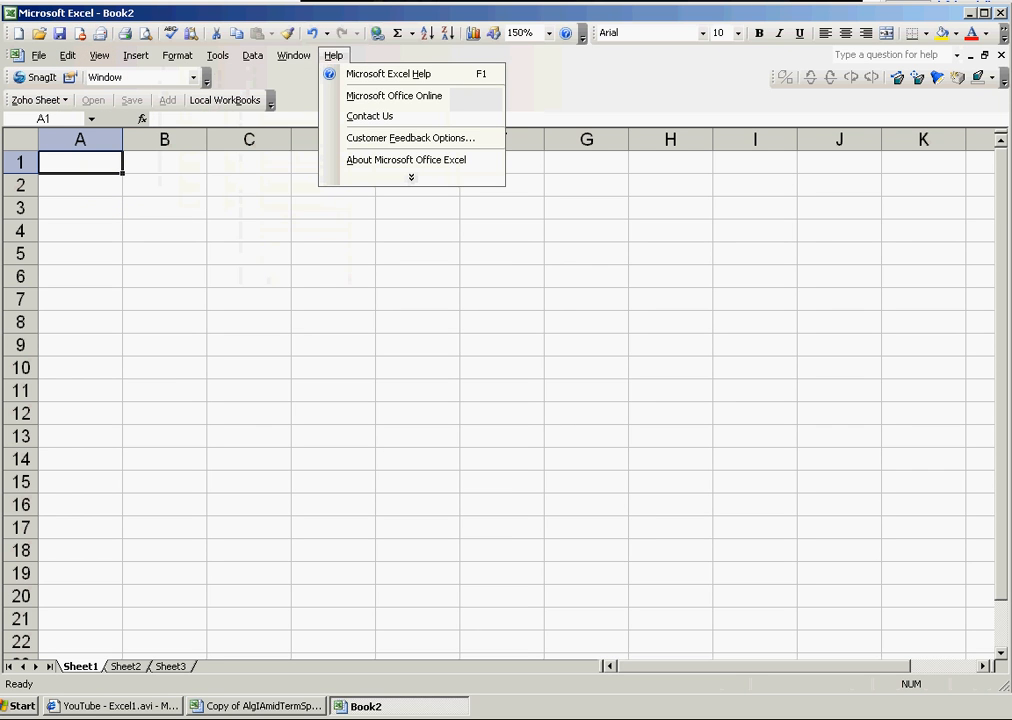
{"action": "mouse_move", "coordinate": [177, 55]}
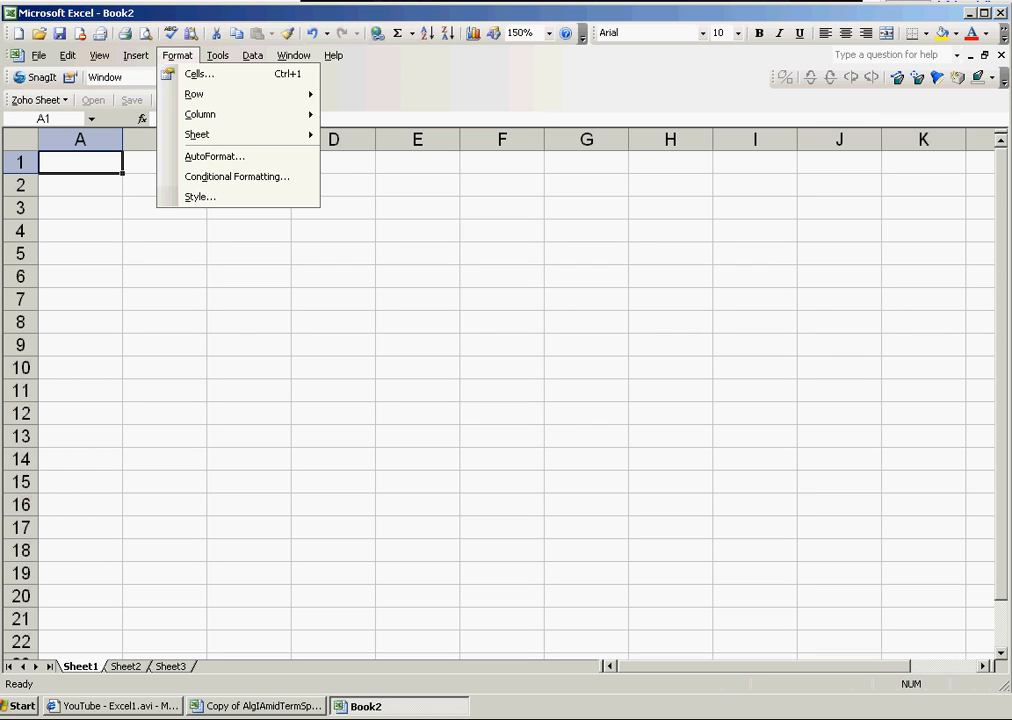
{"action": "key", "text": "Escape"}
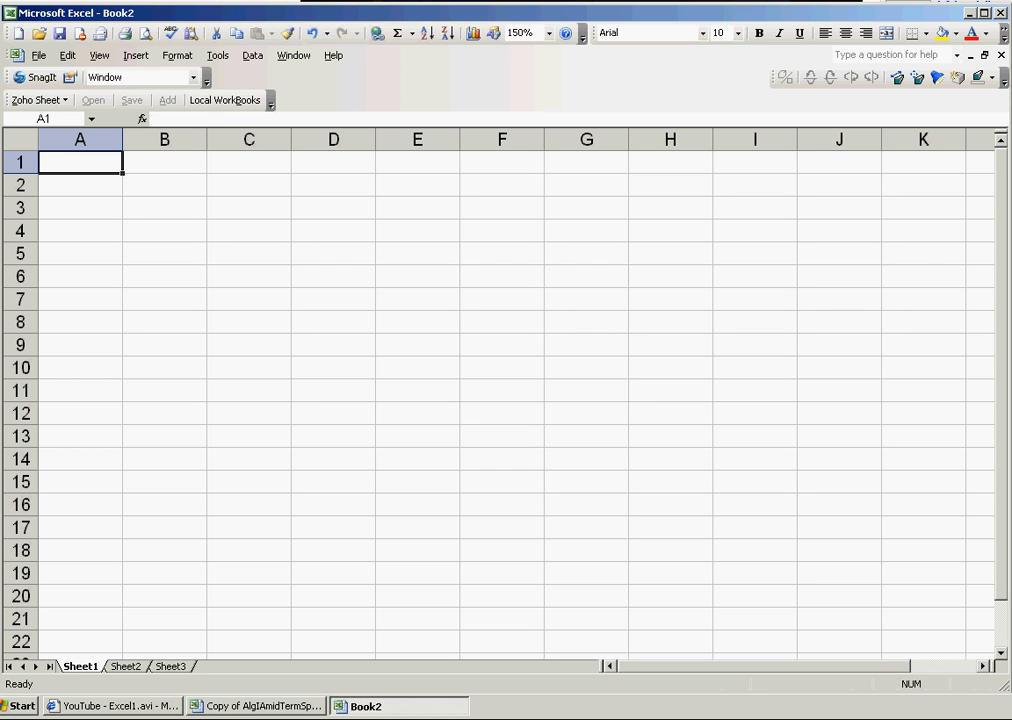
Step: Highlight the lettered columns from A through K one at a time to examine the sheet's column layout
{"action": "left_click", "coordinate": [80, 140]}
{"action": "left_click", "coordinate": [165, 140]}
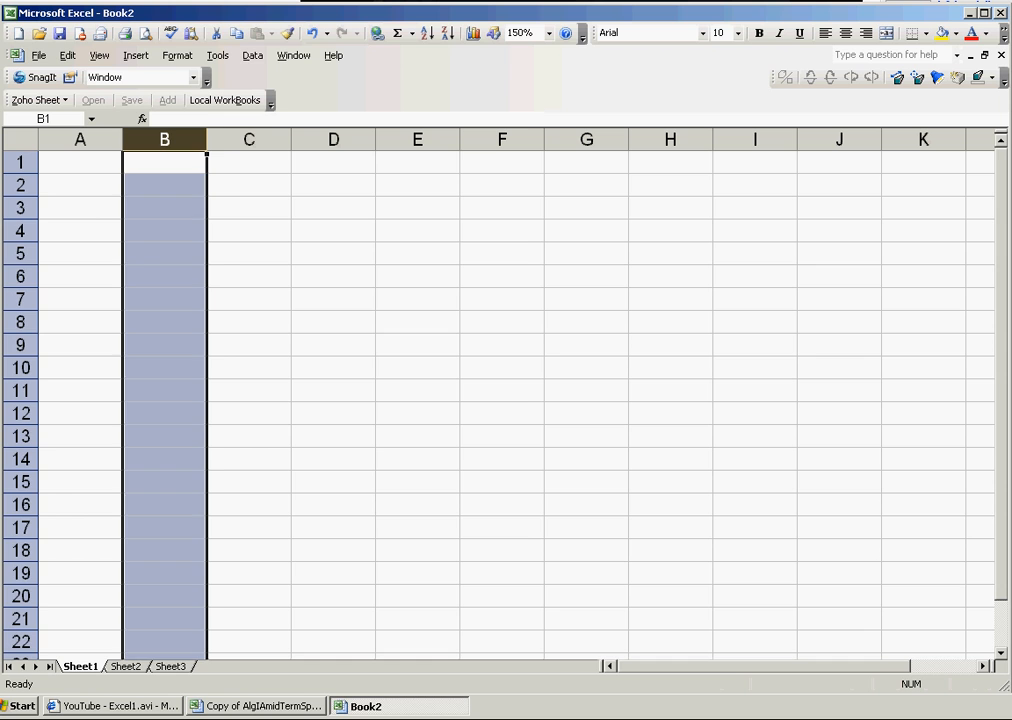
{"action": "left_click", "coordinate": [249, 162]}
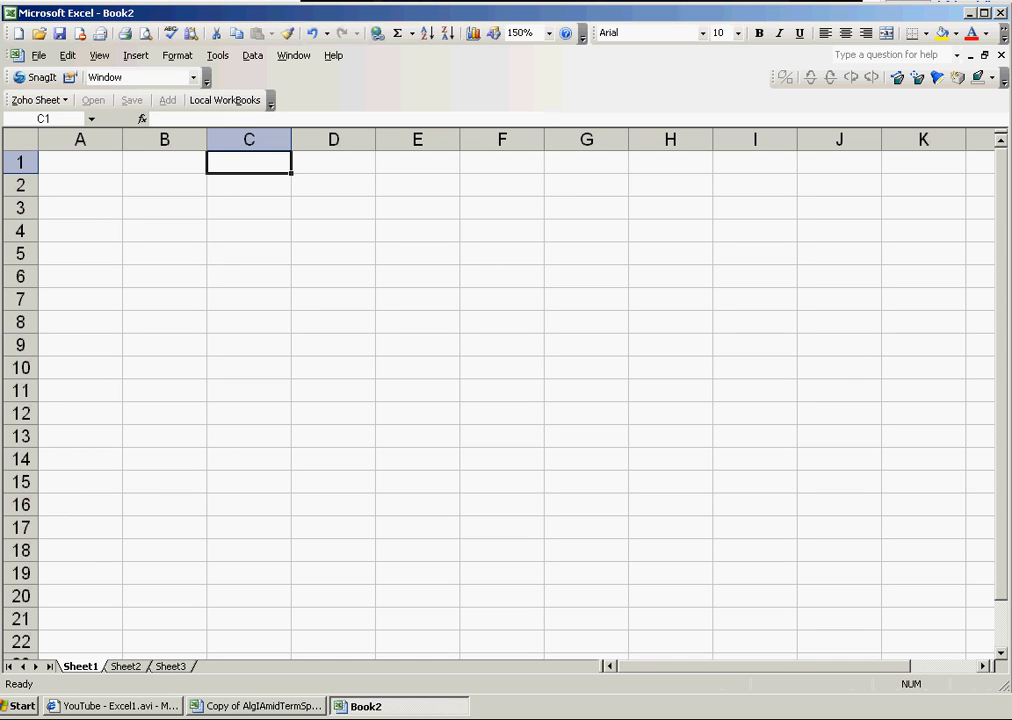
{"action": "left_click", "coordinate": [249, 140]}
{"action": "left_click", "coordinate": [333, 140]}
{"action": "left_click", "coordinate": [418, 140]}
{"action": "left_click", "coordinate": [502, 140]}
{"action": "left_click", "coordinate": [587, 140]}
{"action": "left_click", "coordinate": [671, 140]}
{"action": "left_click", "coordinate": [755, 140]}
{"action": "left_click", "coordinate": [839, 140]}
{"action": "left_click", "coordinate": [923, 140]}
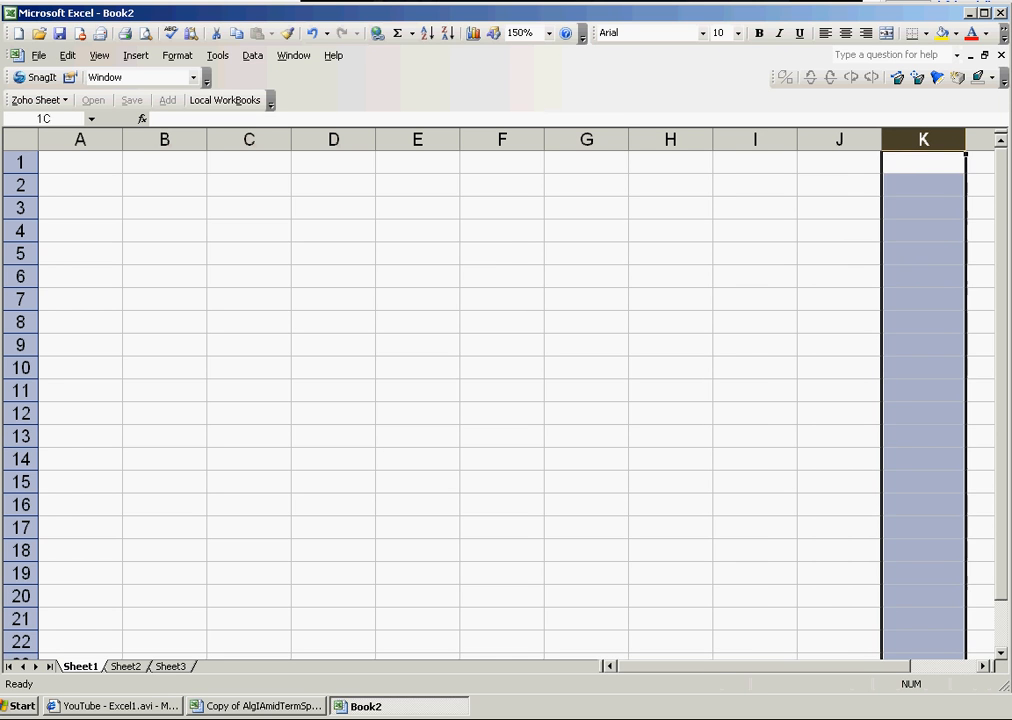
{"action": "left_click", "coordinate": [80, 140]}
{"action": "left_click", "coordinate": [164, 140]}
{"action": "left_click", "coordinate": [249, 140]}
{"action": "left_click", "coordinate": [333, 140]}
{"action": "left_click", "coordinate": [418, 140]}
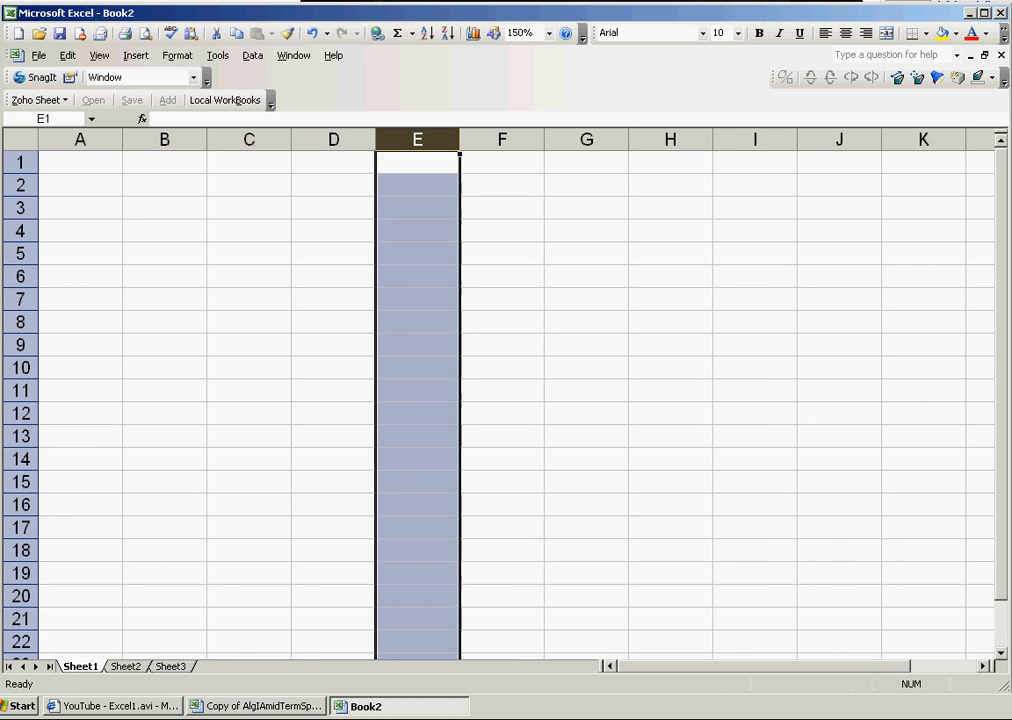
Step: Highlight rows 1 through 6 and row 9 one at a time to examine the sheet's row layout
{"action": "left_click", "coordinate": [20, 162]}
{"action": "left_click", "coordinate": [20, 185]}
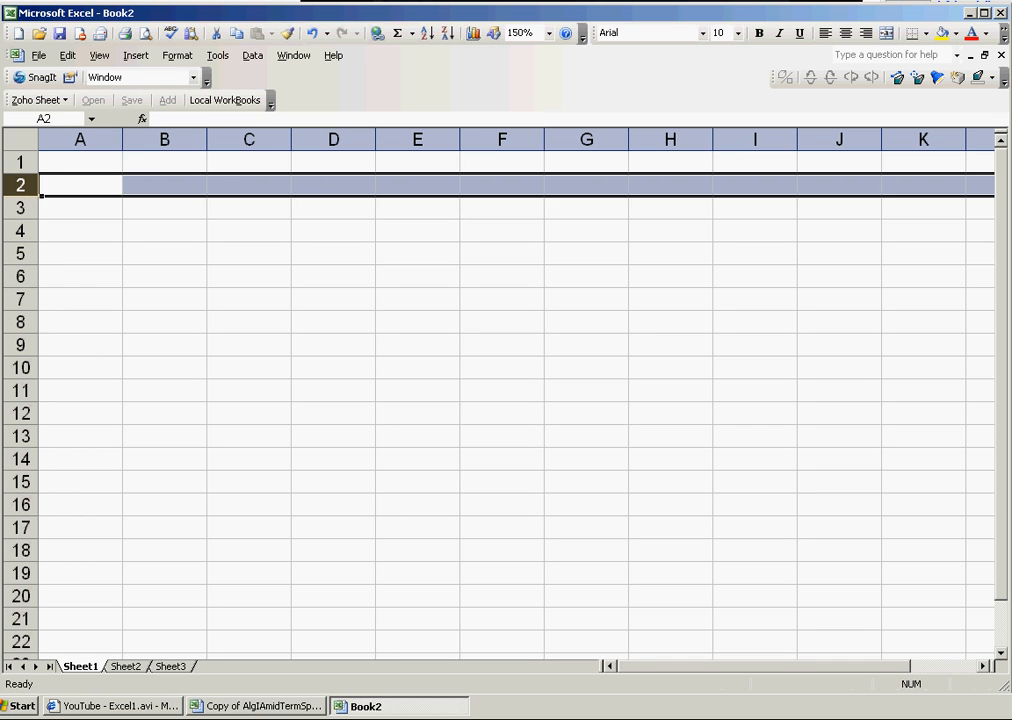
{"action": "left_click", "coordinate": [20, 208]}
{"action": "left_click", "coordinate": [20, 231]}
{"action": "left_click", "coordinate": [20, 254]}
{"action": "left_click", "coordinate": [20, 277]}
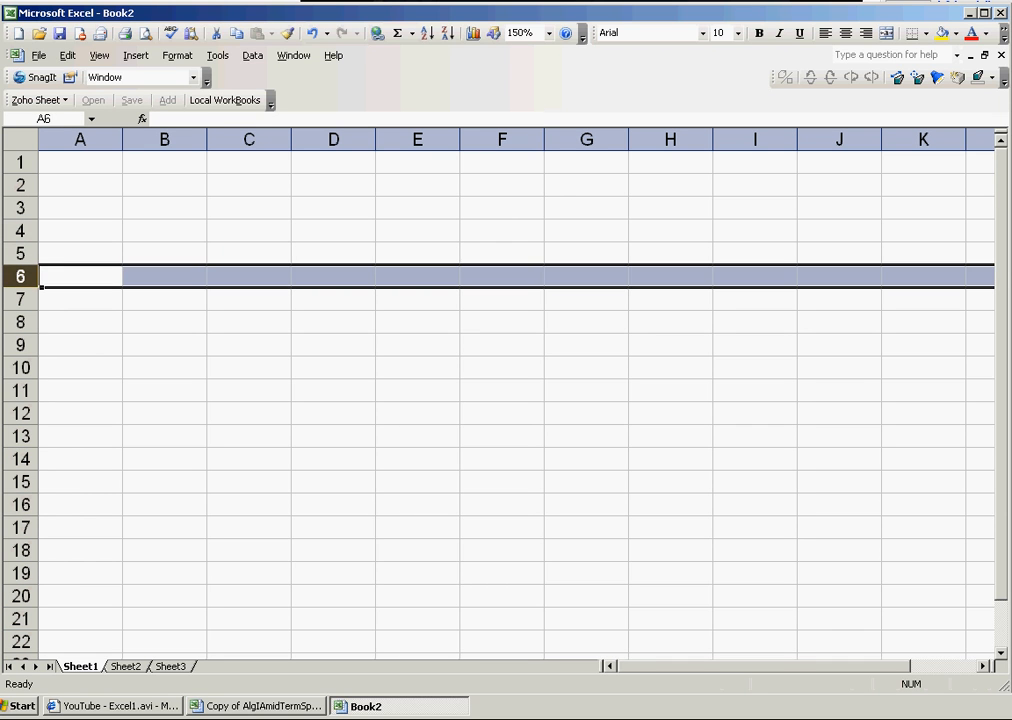
{"action": "left_click", "coordinate": [20, 345]}
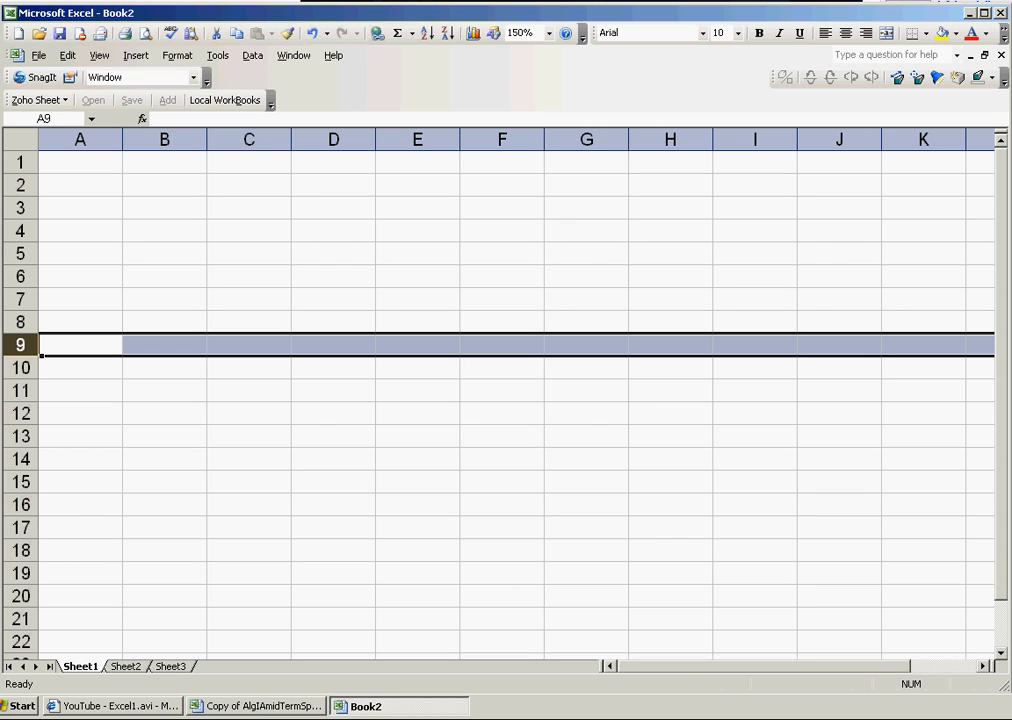
Step: Select cells A1, B2, B1 and B4 in turn to examine how cells are referenced
{"action": "left_click", "coordinate": [80, 162]}
{"action": "left_click", "coordinate": [164, 185]}
{"action": "left_click", "coordinate": [164, 162]}
{"action": "left_click", "coordinate": [164, 231]}
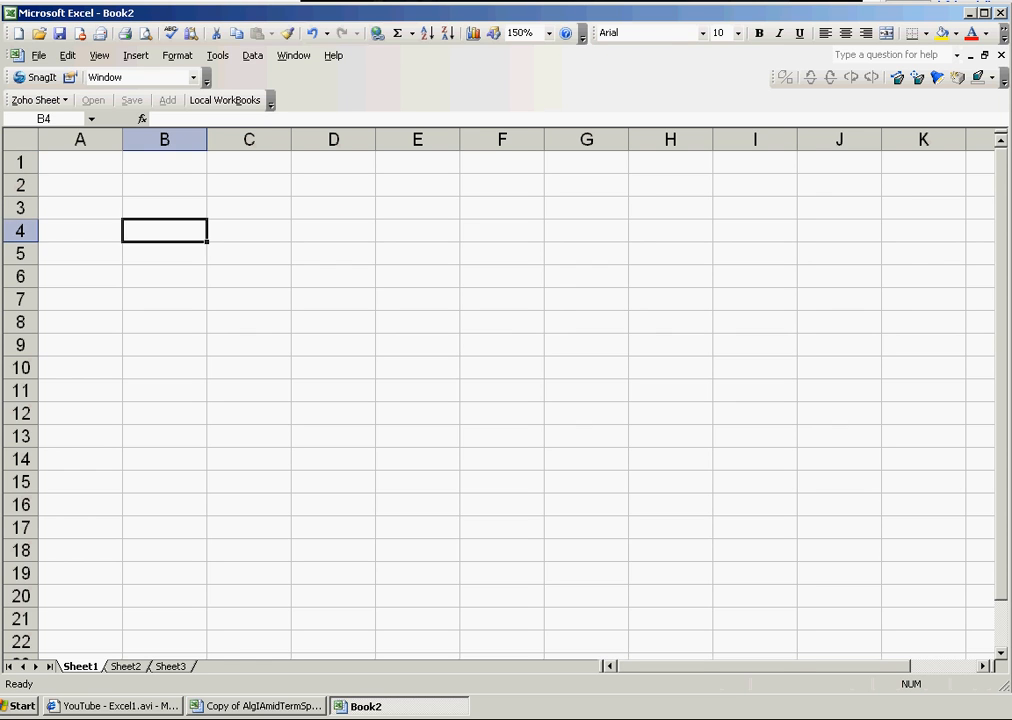
Step: Set the font size of cell A1 to 18
{"action": "left_click", "coordinate": [80, 162]}
{"action": "left_click", "coordinate": [43, 119]}
{"action": "left_click", "coordinate": [738, 33]}
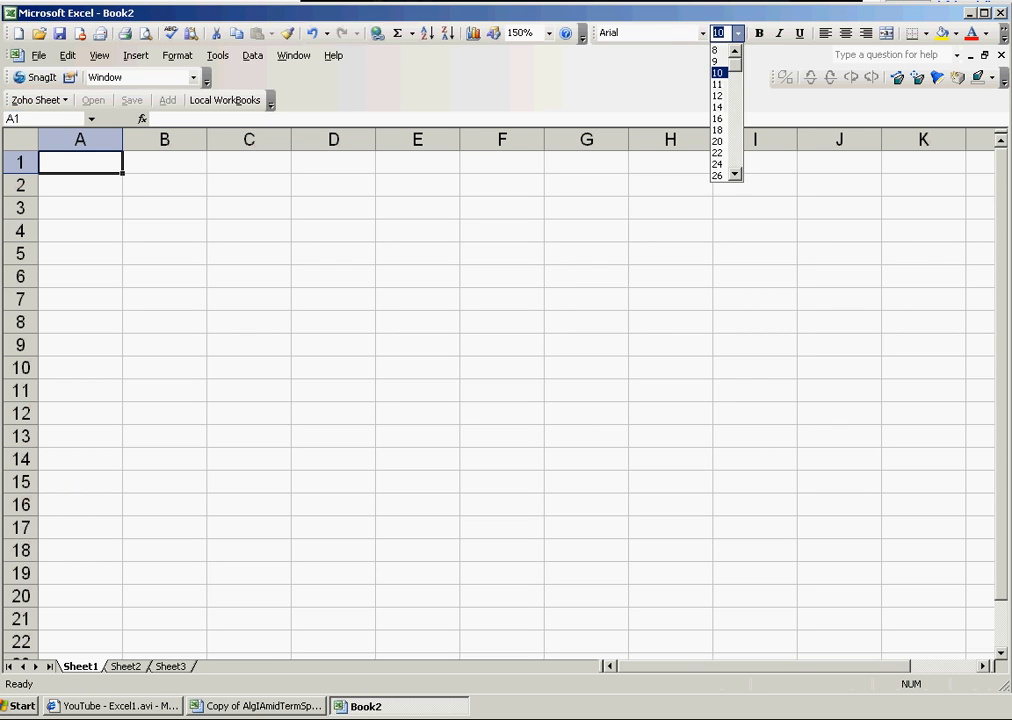
{"action": "left_click", "coordinate": [720, 95]}
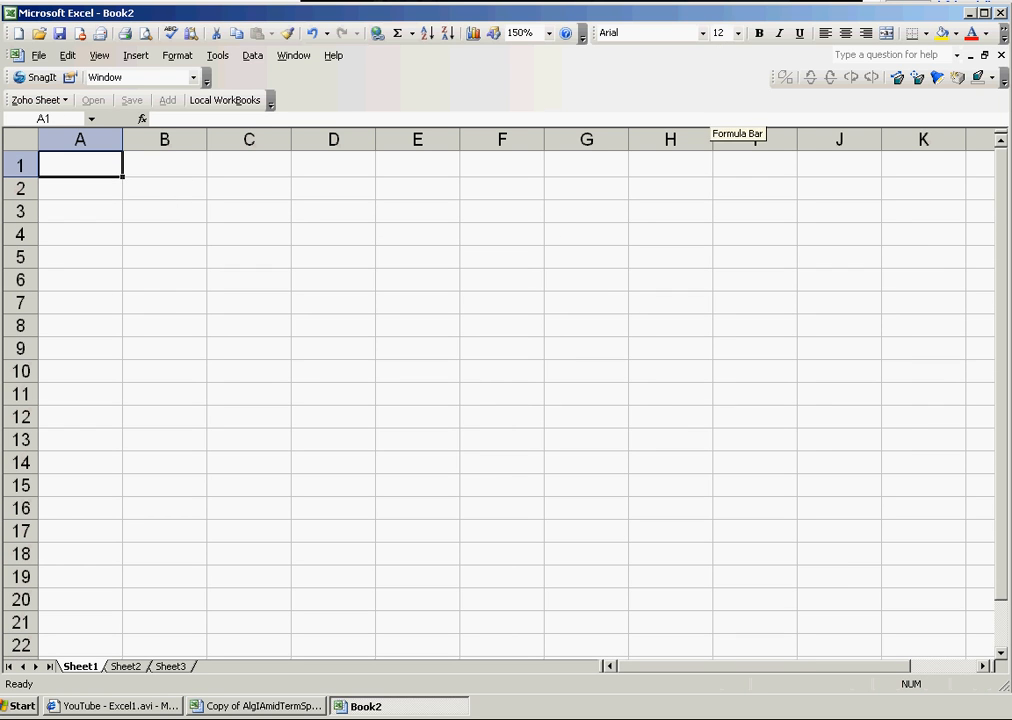
{"action": "left_click", "coordinate": [738, 33]}
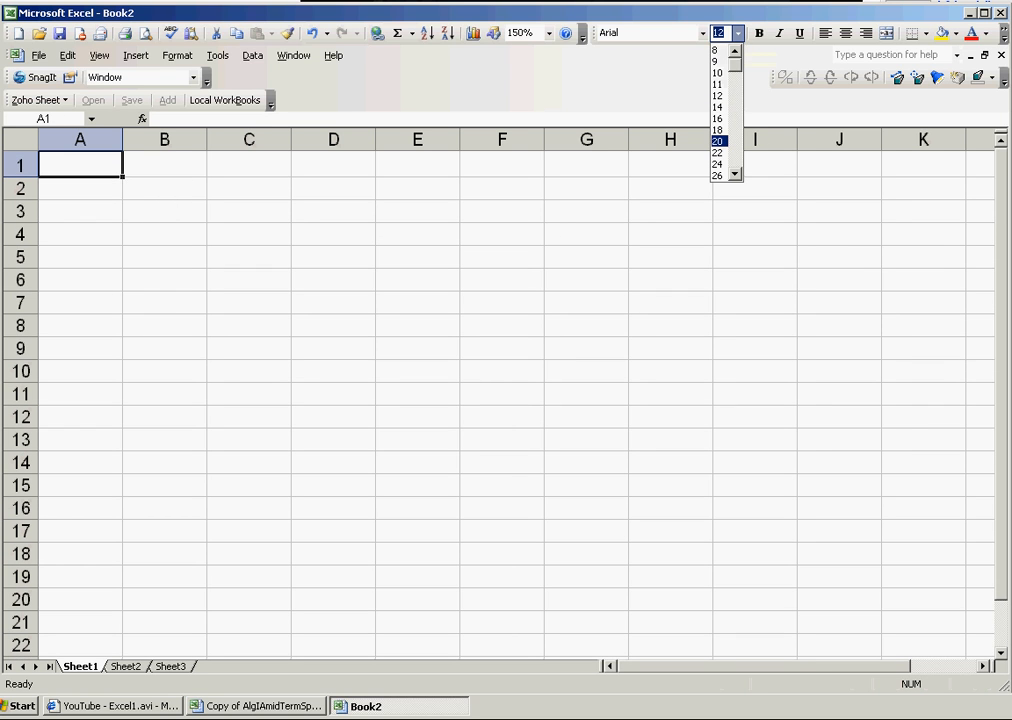
{"action": "left_click", "coordinate": [718, 129]}
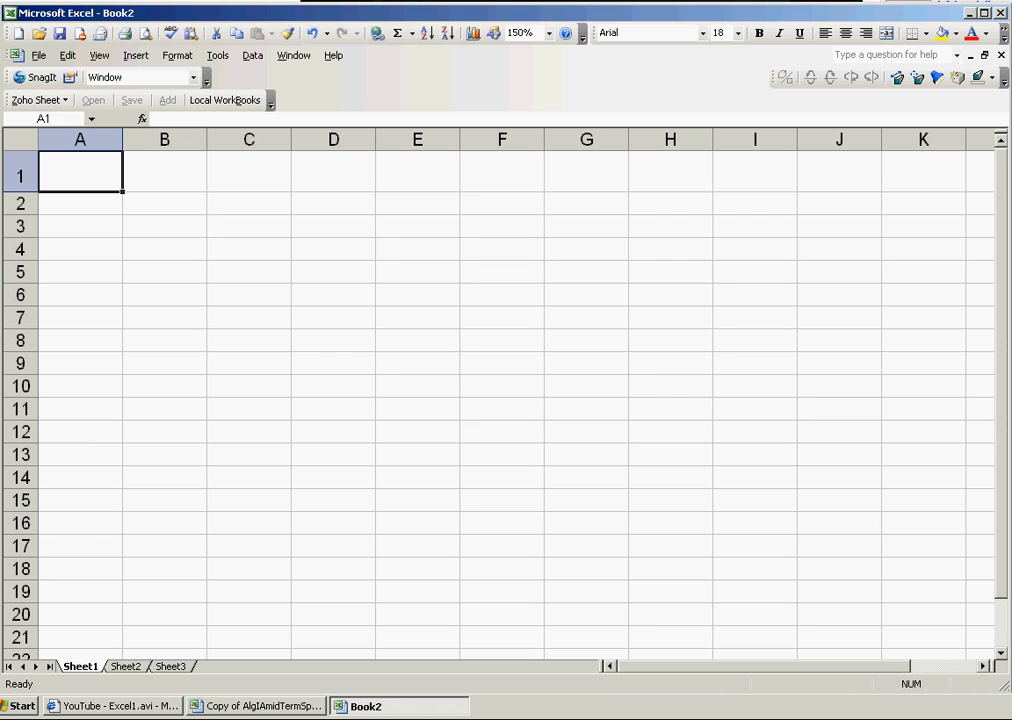
Step: Go directly to cell D4 by its reference and highlight its column and row to examine where they meet
{"action": "left_click", "coordinate": [43, 119]}
{"action": "type", "text": "D4"}
{"action": "key", "text": "Return"}
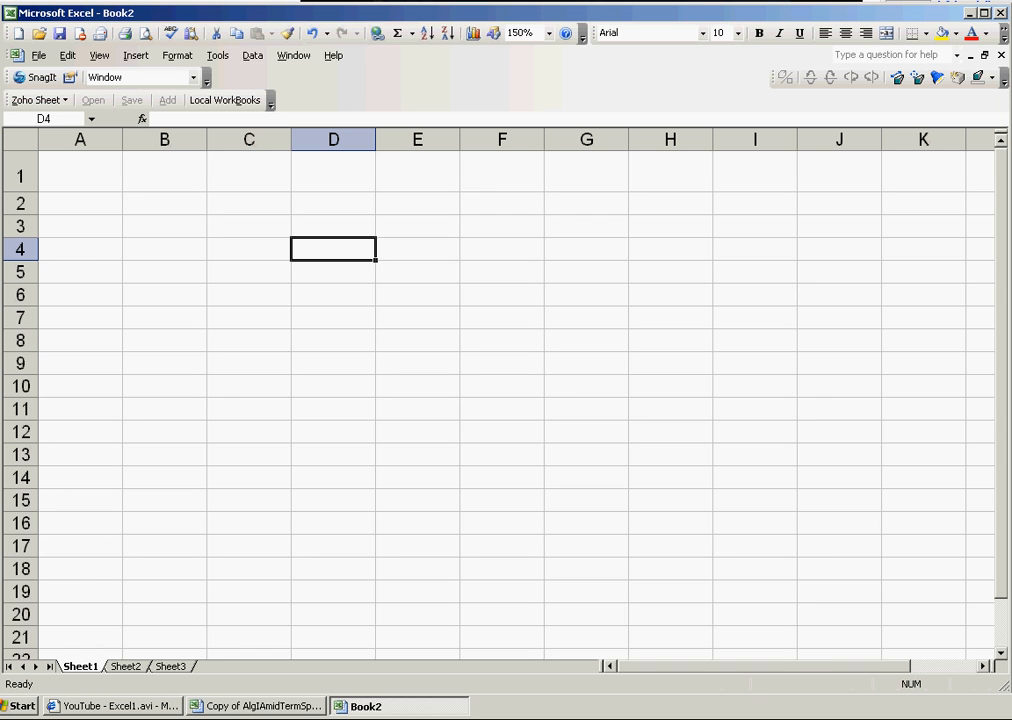
{"action": "left_click", "coordinate": [333, 140]}
{"action": "left_click", "coordinate": [20, 250]}
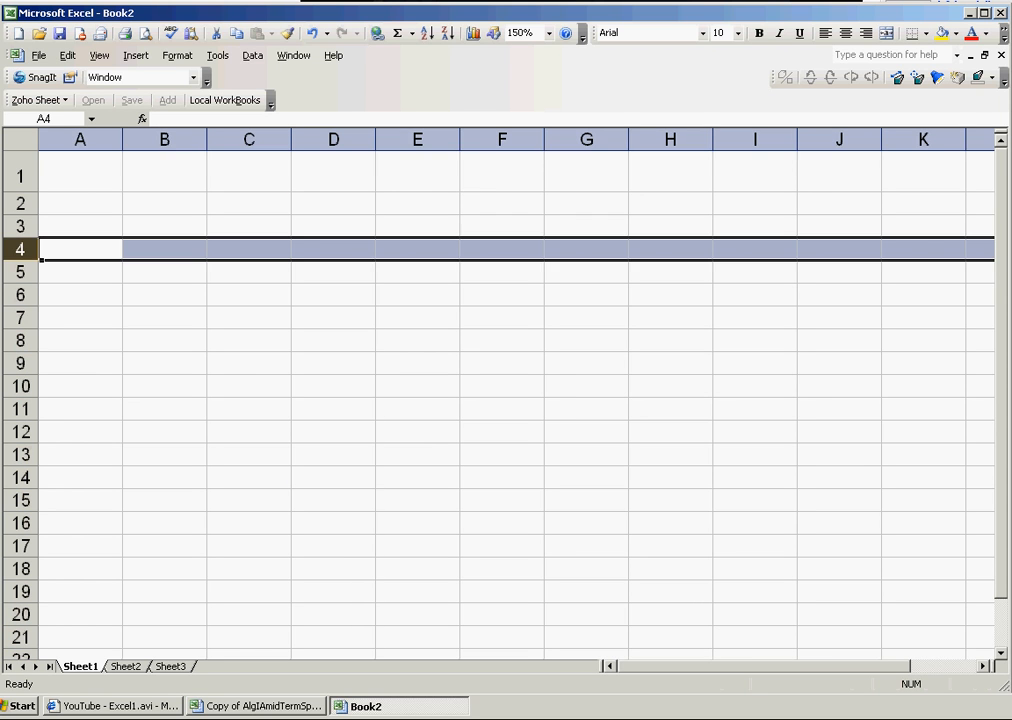
{"action": "left_click", "coordinate": [333, 249]}
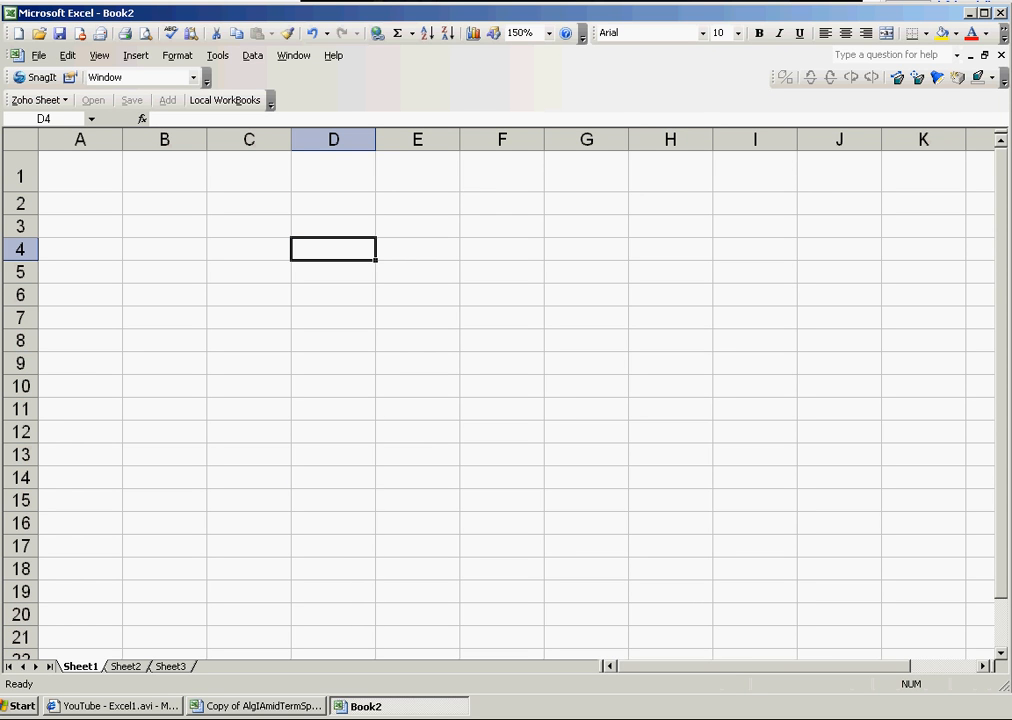
Step: Go directly to cell F5 by its reference and open the empty cell for editing
{"action": "left_click", "coordinate": [43, 119]}
{"action": "type", "text": "f5"}
{"action": "key", "text": "Return"}
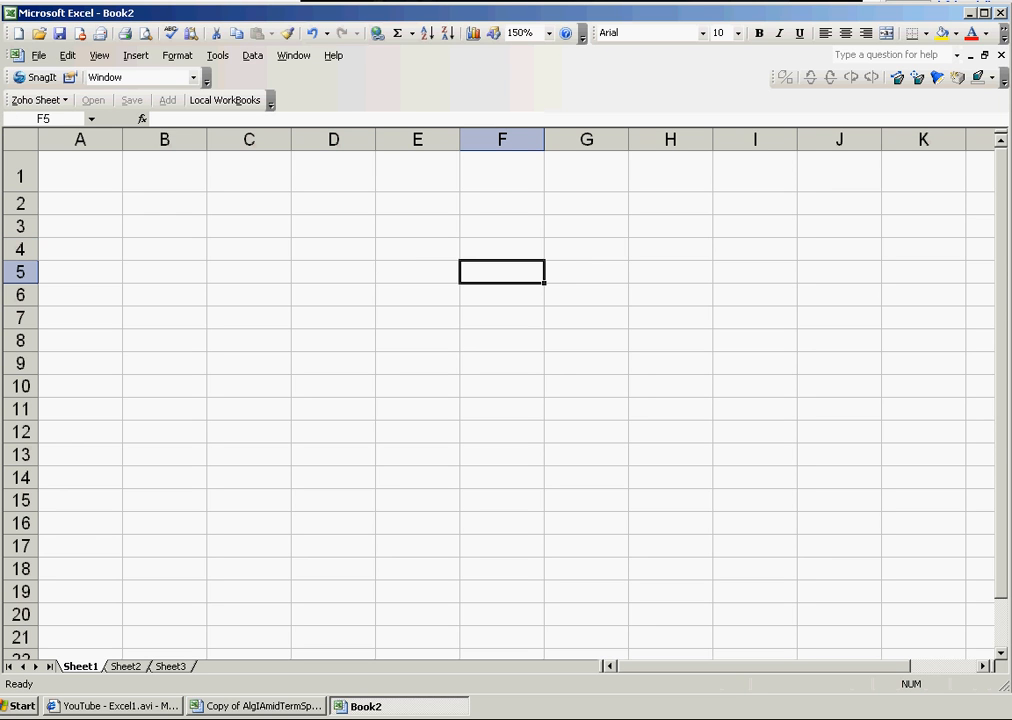
{"action": "key", "text": "F2"}
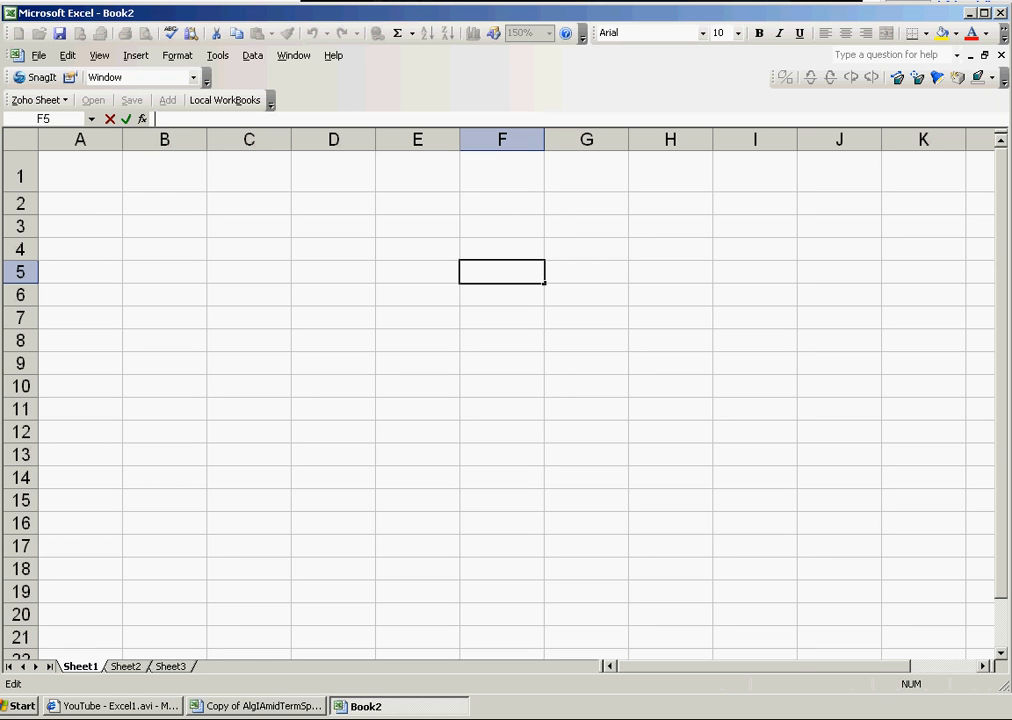
Step: Enter 1 in cell A1 and copy it down column A to row 20 and across row 1 to column H
{"action": "left_click", "coordinate": [80, 172]}
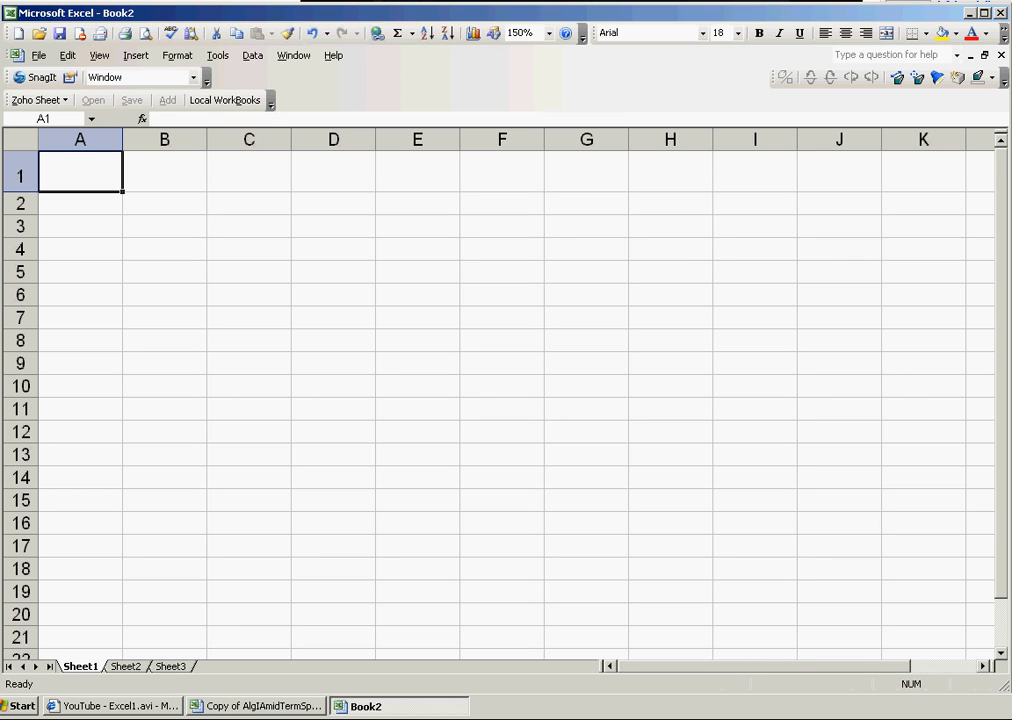
{"action": "type", "text": "1"}
{"action": "key", "text": "Return"}
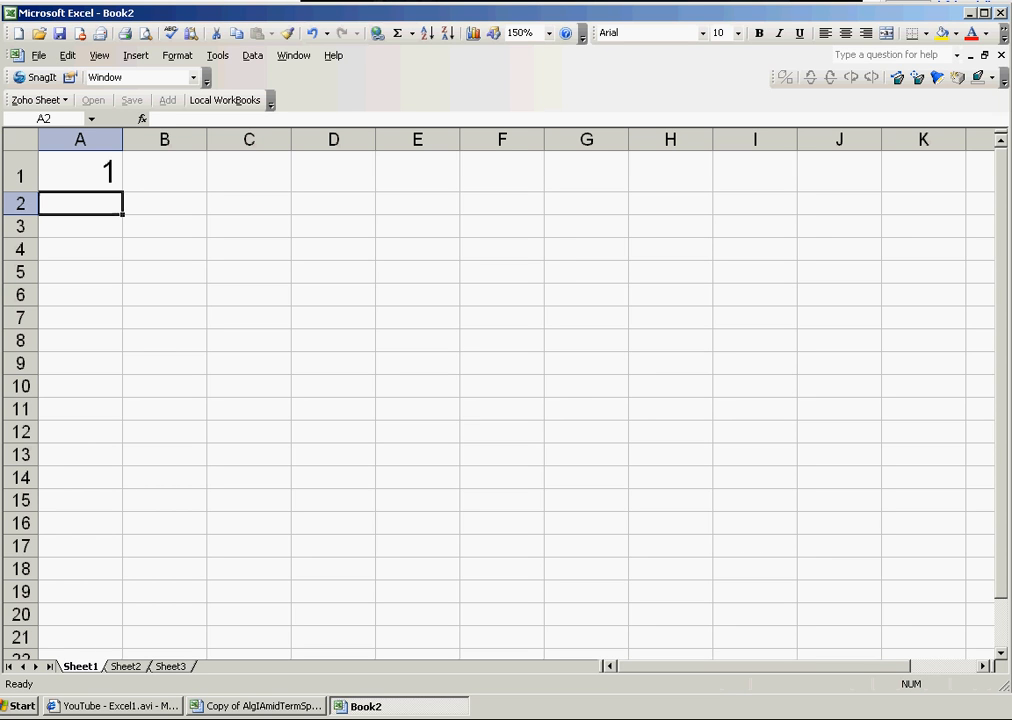
{"action": "left_click", "coordinate": [80, 172]}
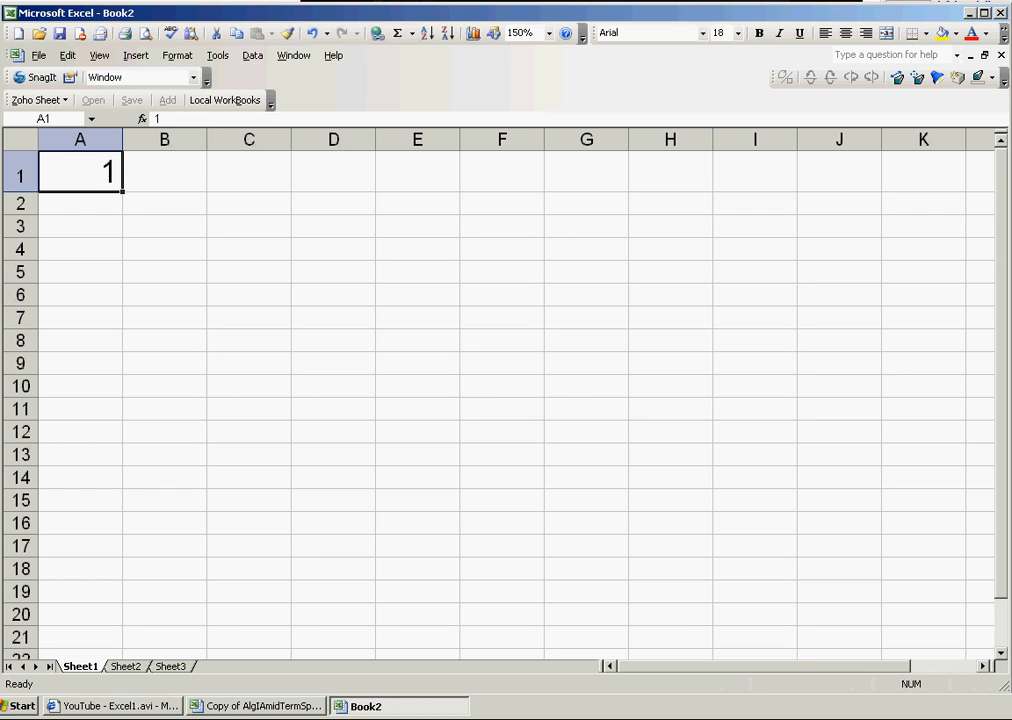
{"action": "left_click_drag", "start_coordinate": [123, 191], "coordinate": [118, 615]}
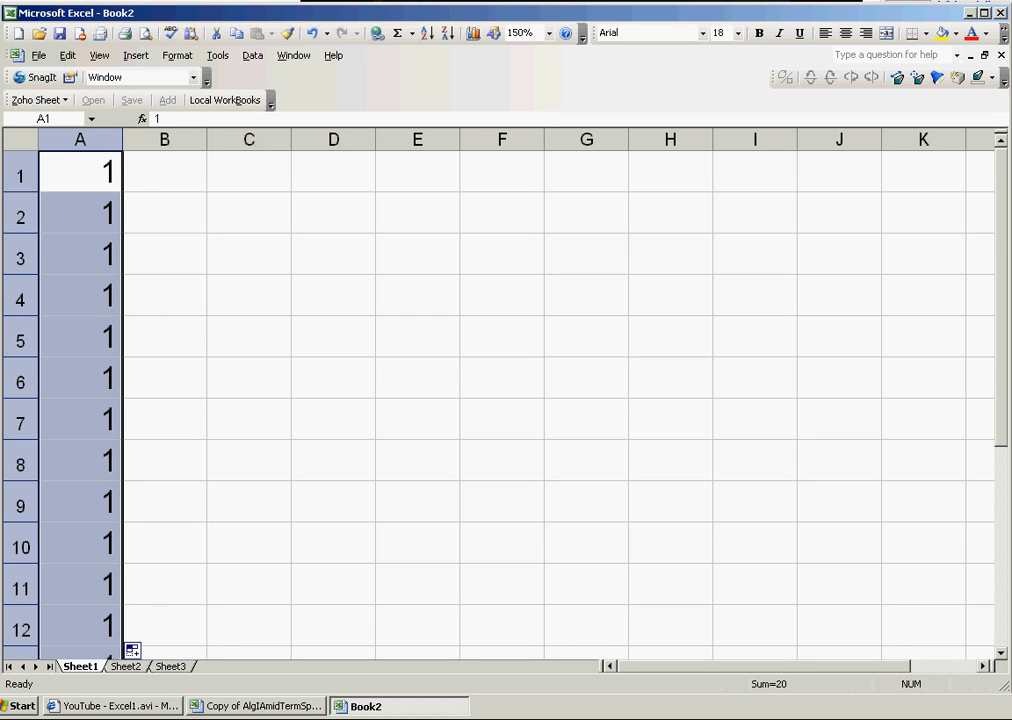
{"action": "left_click", "coordinate": [80, 172]}
{"action": "left_click_drag", "start_coordinate": [123, 191], "coordinate": [700, 190]}
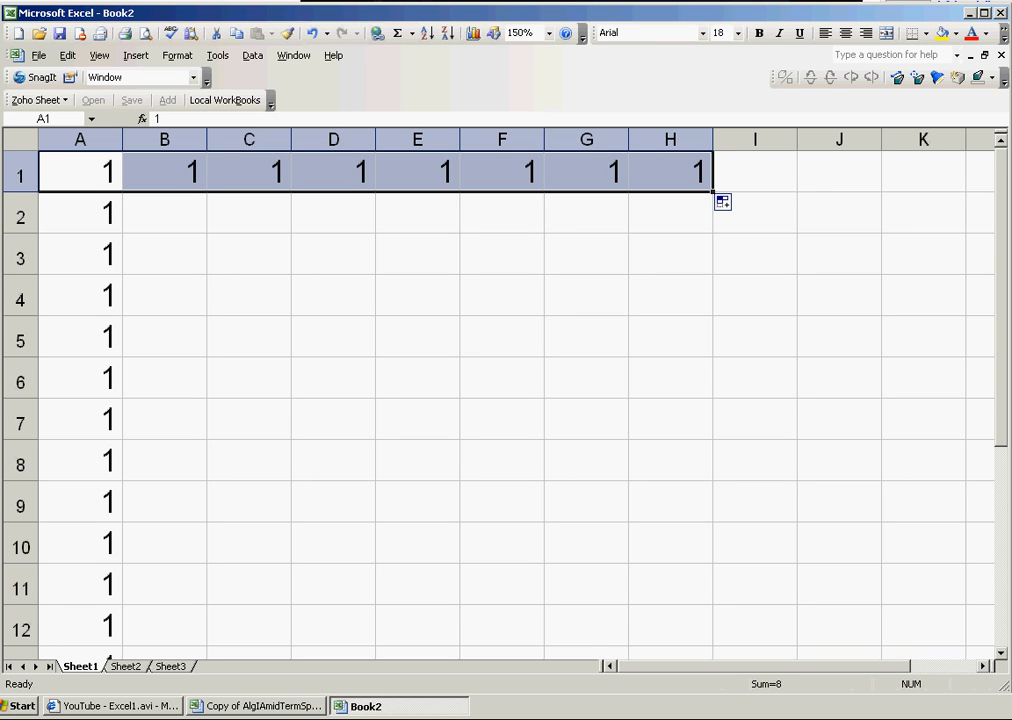
Step: Clear the contents of the entire sheet, and enter 1 in cell A1 and 2 in cell A2
{"action": "key", "text": "ctrl+a"}
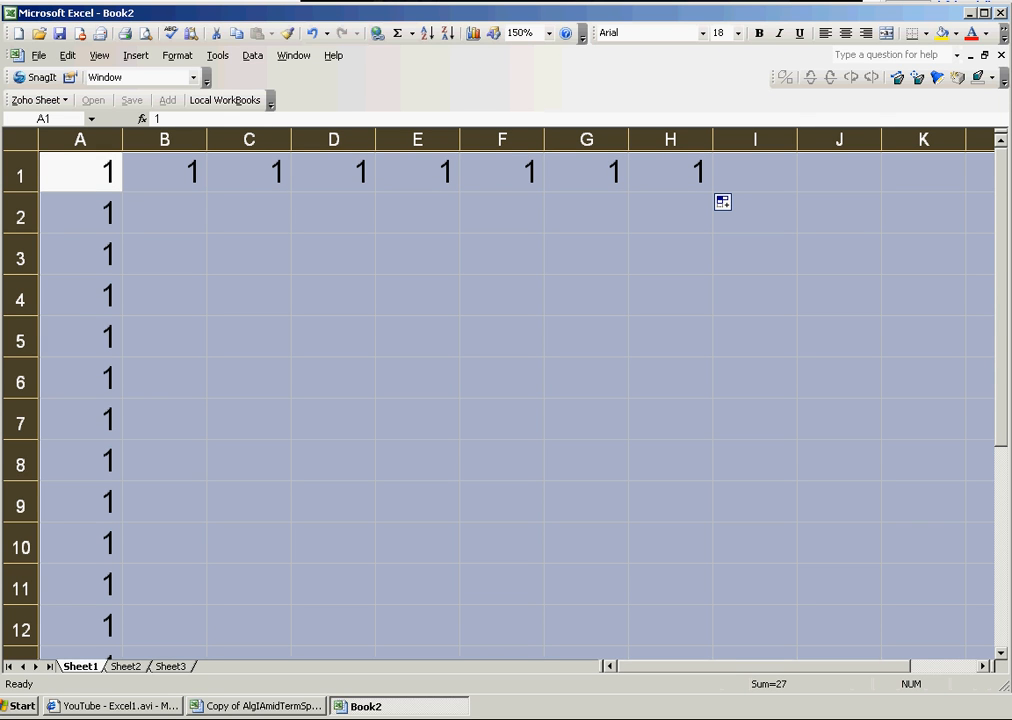
{"action": "key", "text": "Delete"}
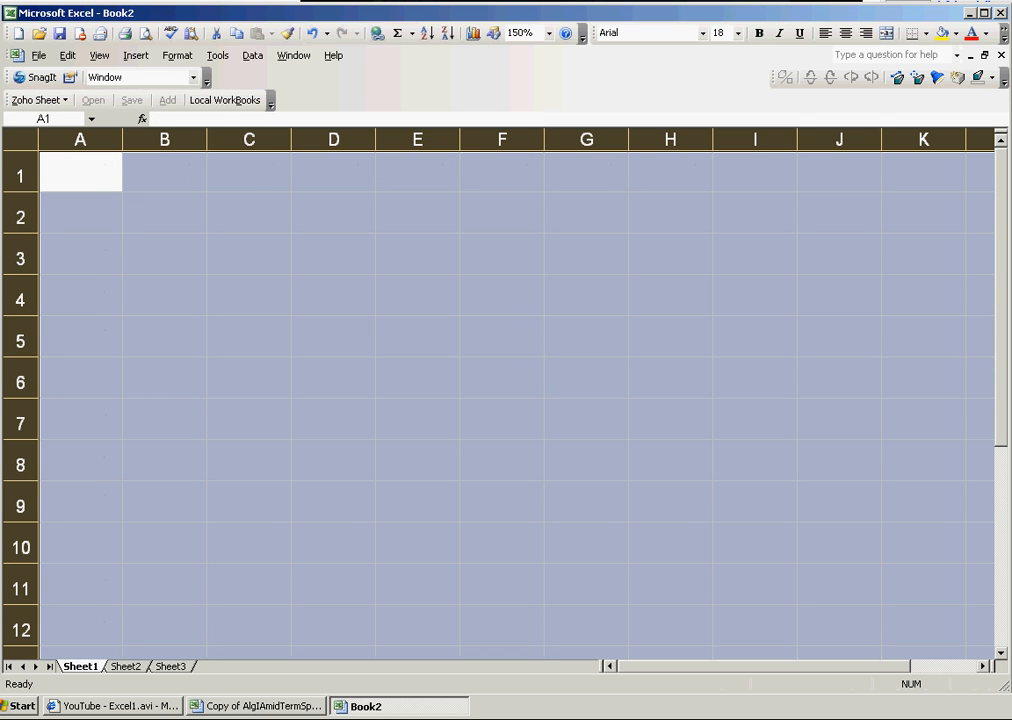
{"action": "left_click", "coordinate": [80, 172]}
{"action": "type", "text": "1"}
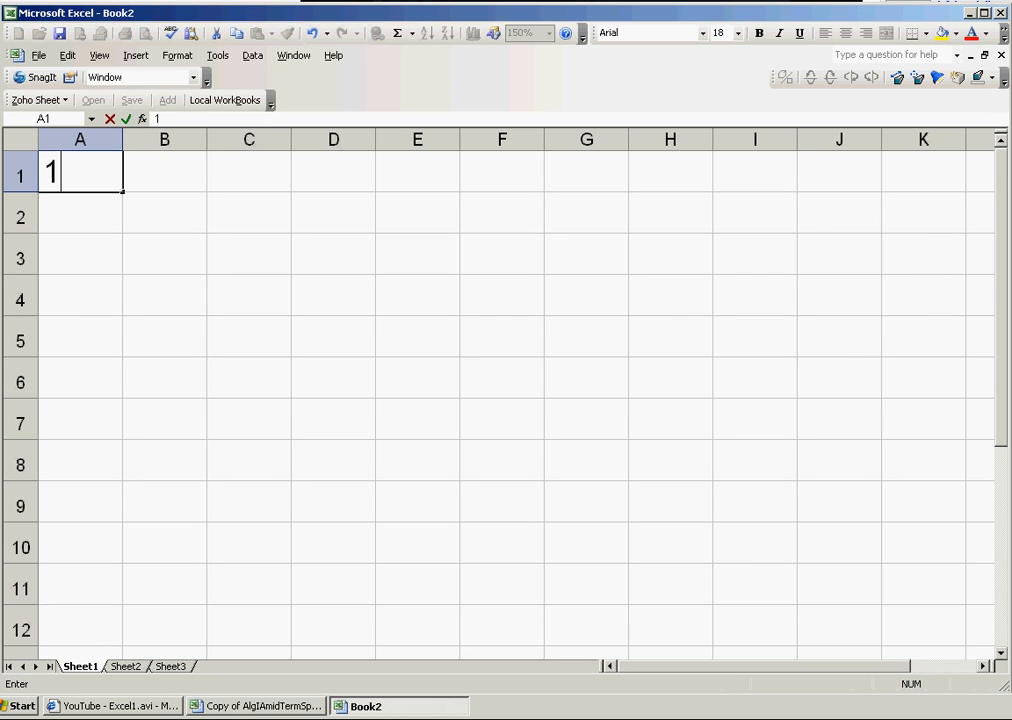
{"action": "key", "text": "Return"}
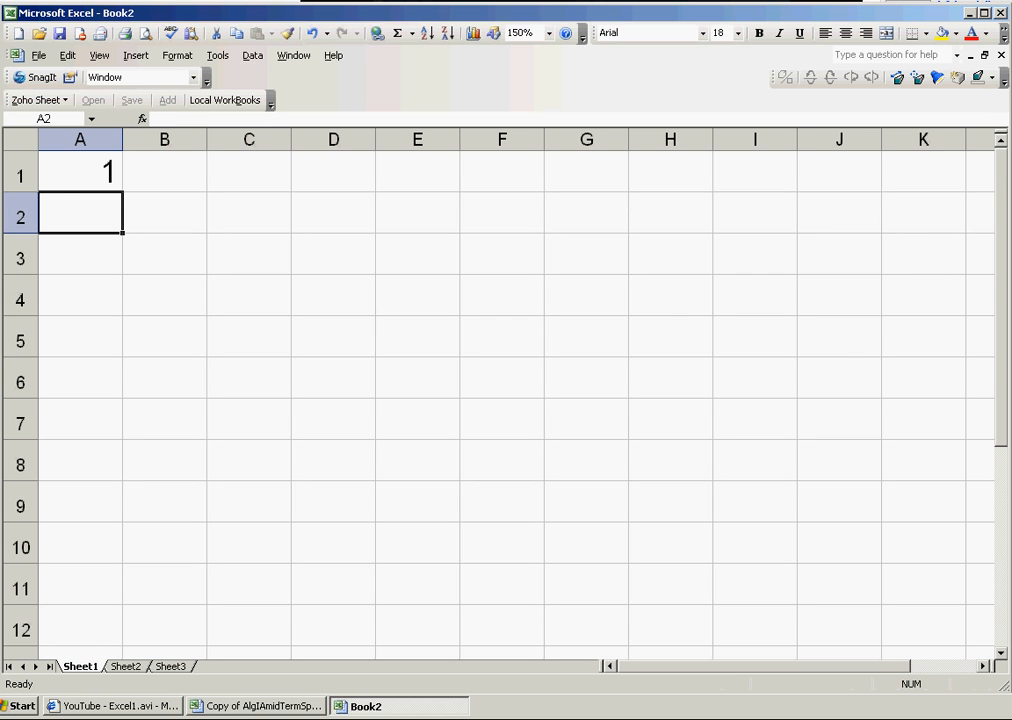
{"action": "type", "text": "2"}
{"action": "key", "text": "Return"}
Step: Extend the number series in A1:A2 down column A through row 11
{"action": "left_click_drag", "start_coordinate": [80, 172], "coordinate": [80, 213]}
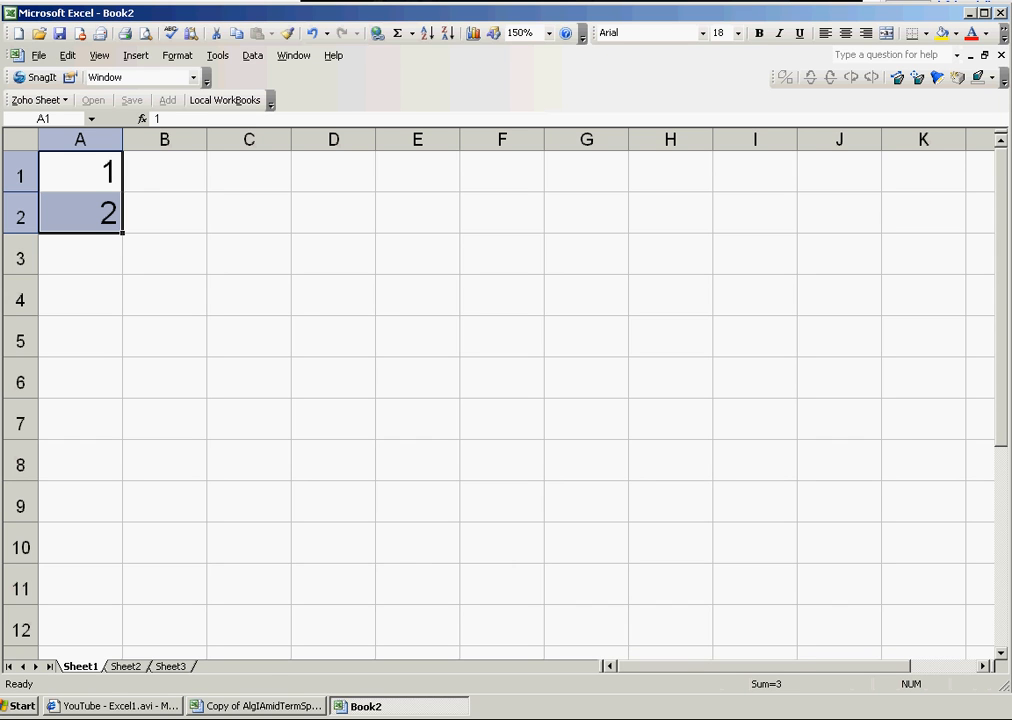
{"action": "left_click_drag", "start_coordinate": [122, 232], "coordinate": [122, 233]}
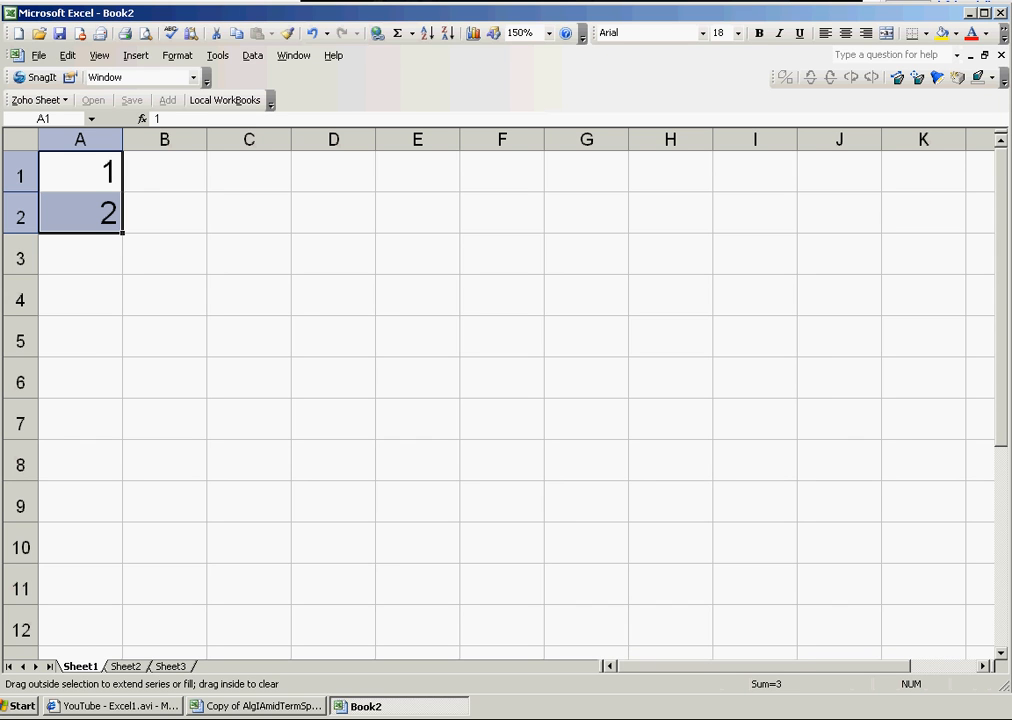
{"action": "left_click_drag", "start_coordinate": [122, 233], "coordinate": [124, 542]}
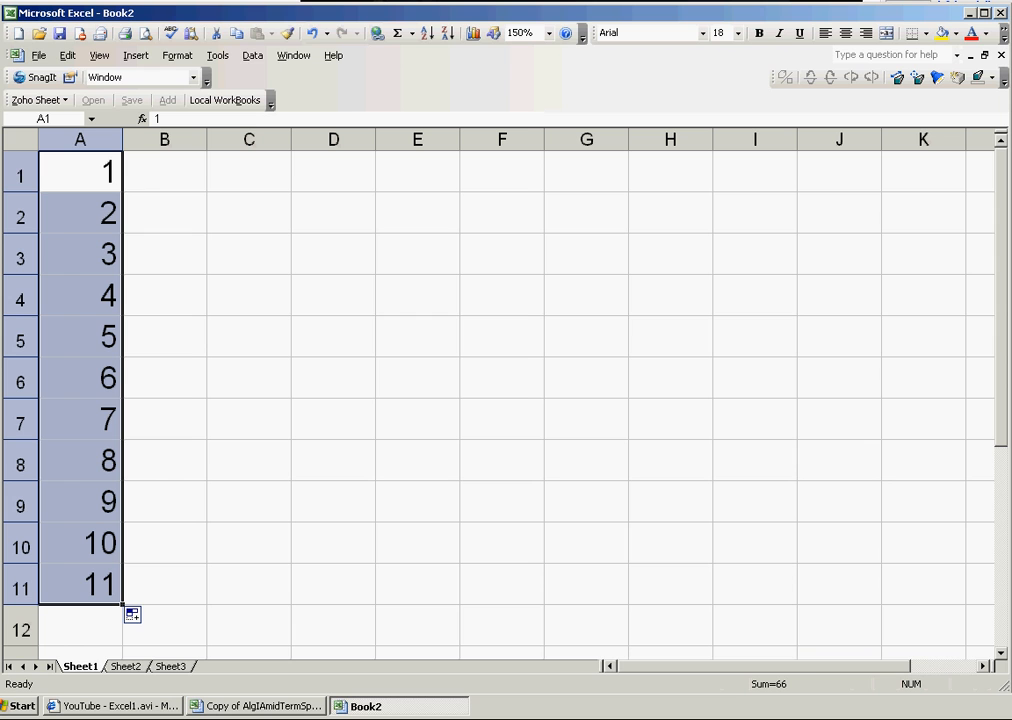
{"action": "left_click", "coordinate": [165, 172]}
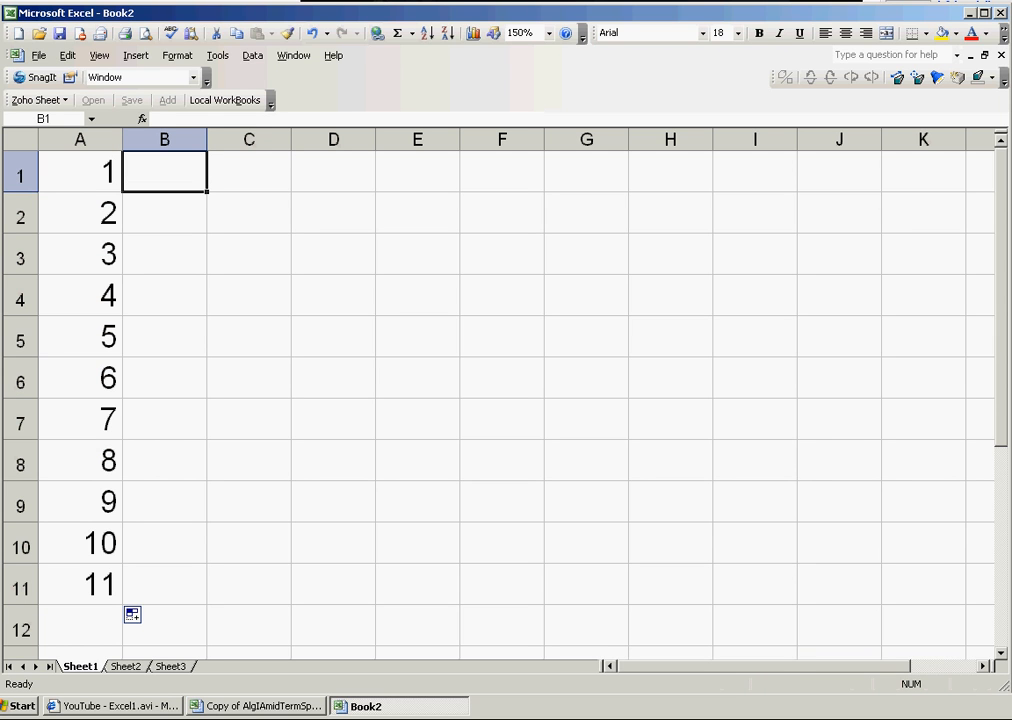
Step: Enter 7 in cell B1 and copy it down column B through row 11
{"action": "type", "text": "7"}
{"action": "key", "text": "Return"}
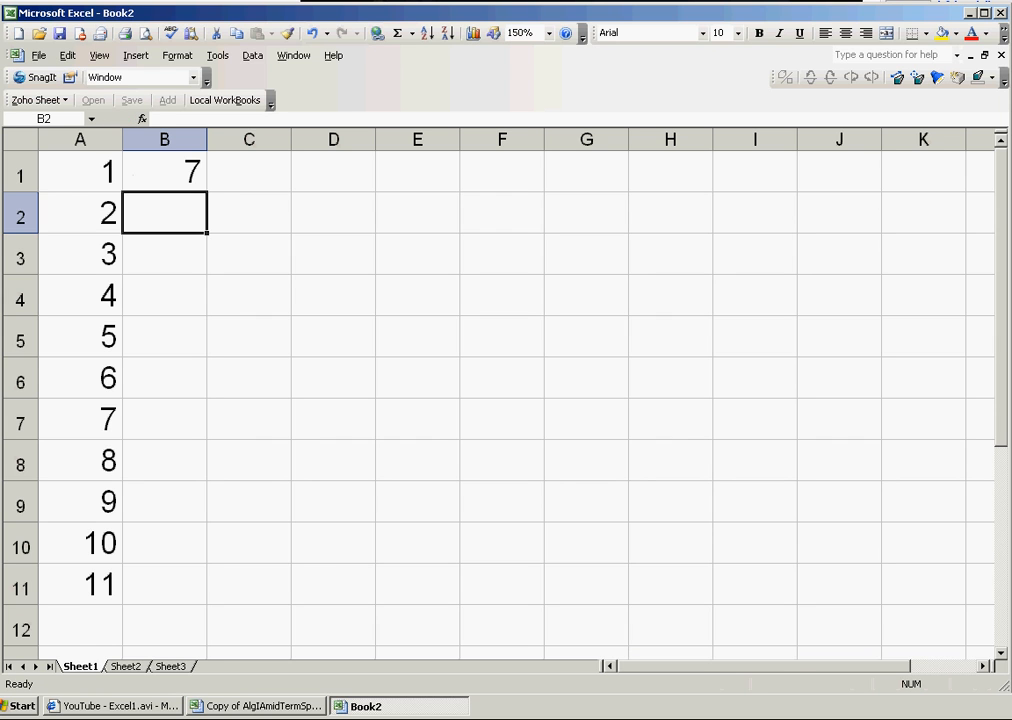
{"action": "left_click", "coordinate": [165, 172]}
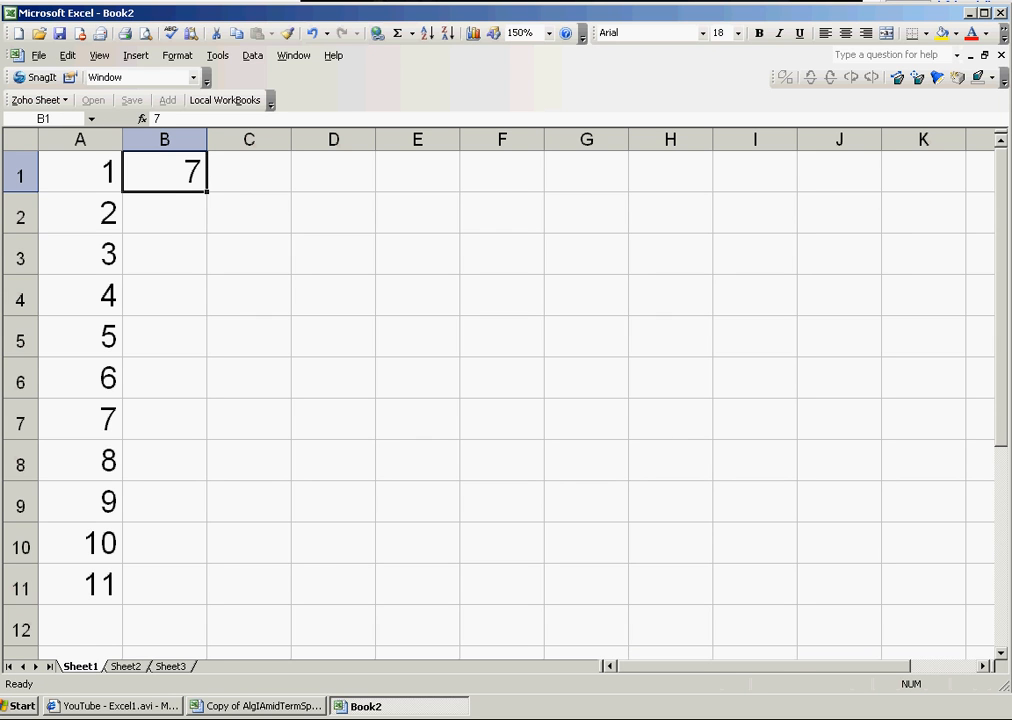
{"action": "left_click_drag", "start_coordinate": [206, 191], "coordinate": [206, 600]}
Step: Replace the value in cell B2 with 5 and extend the B1:B2 number series down column B through row 11
{"action": "double_click", "coordinate": [165, 213]}
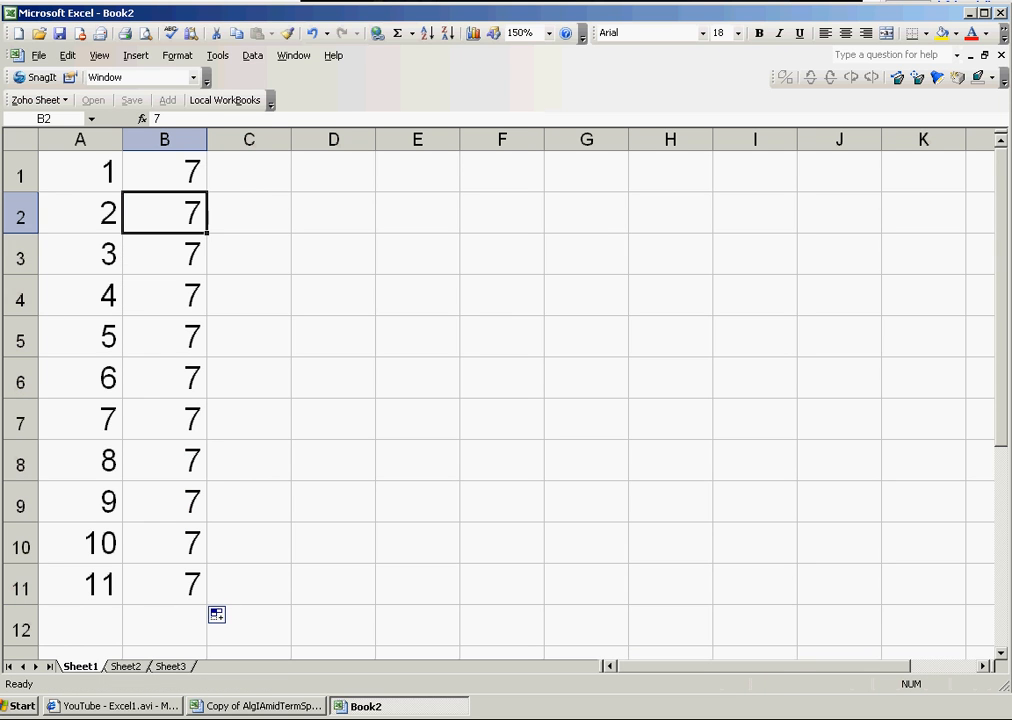
{"action": "double_click", "coordinate": [190, 213]}
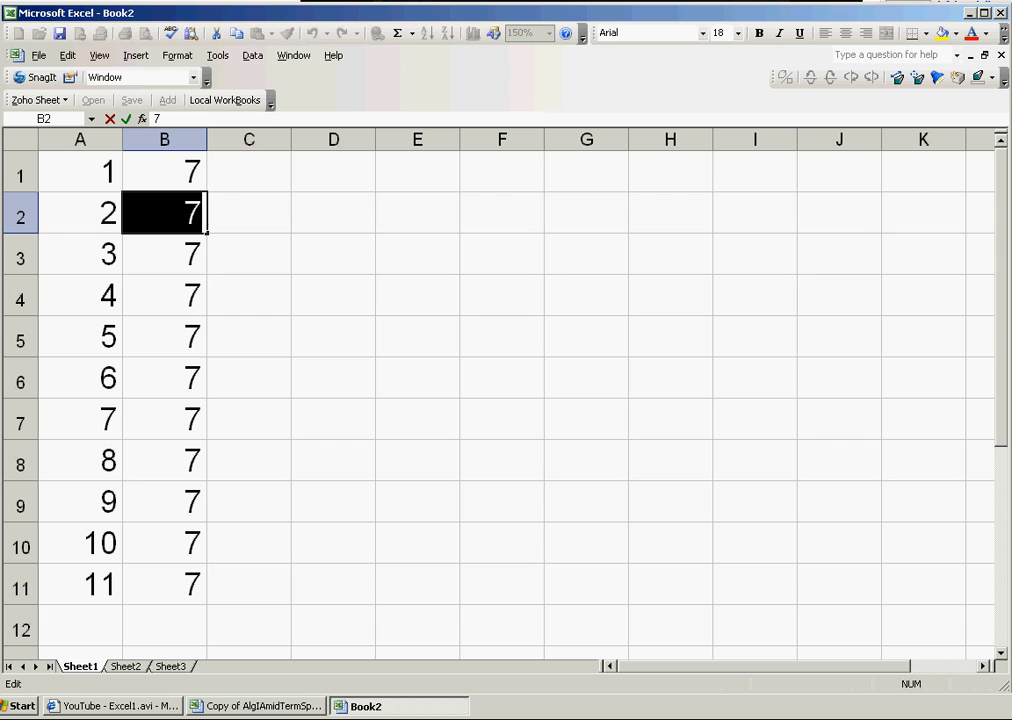
{"action": "type", "text": "5"}
{"action": "left_click_drag", "start_coordinate": [165, 172], "coordinate": [205, 585]}
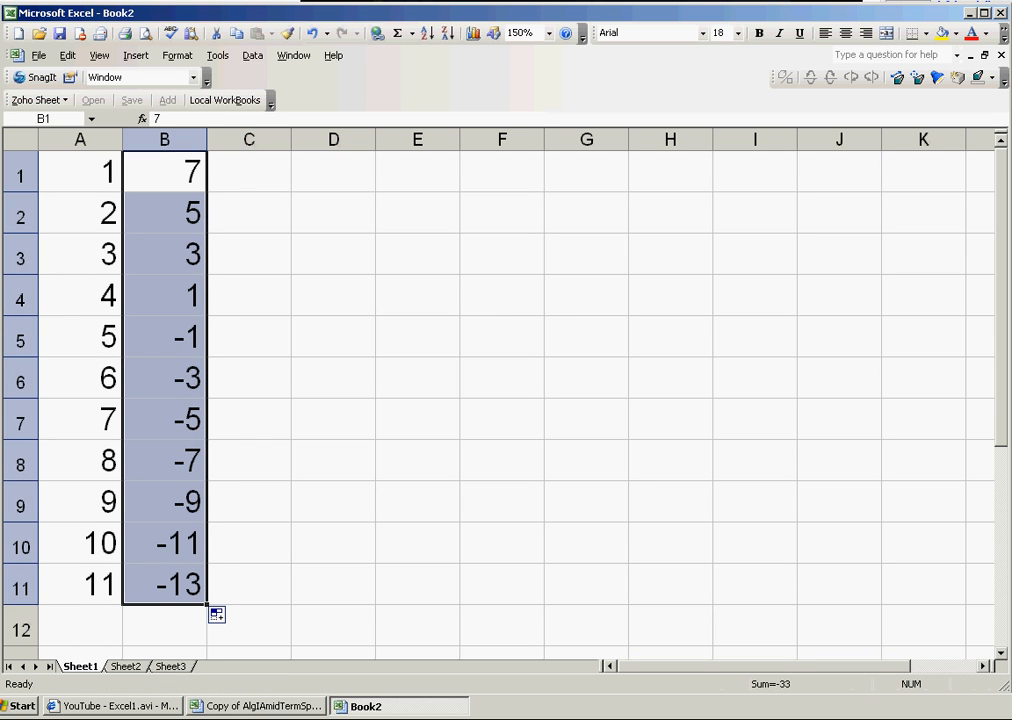
Step: Examine the series in column B cell by cell from B1 down to B11
{"action": "left_click", "coordinate": [165, 172]}
{"action": "key", "text": "Down"}
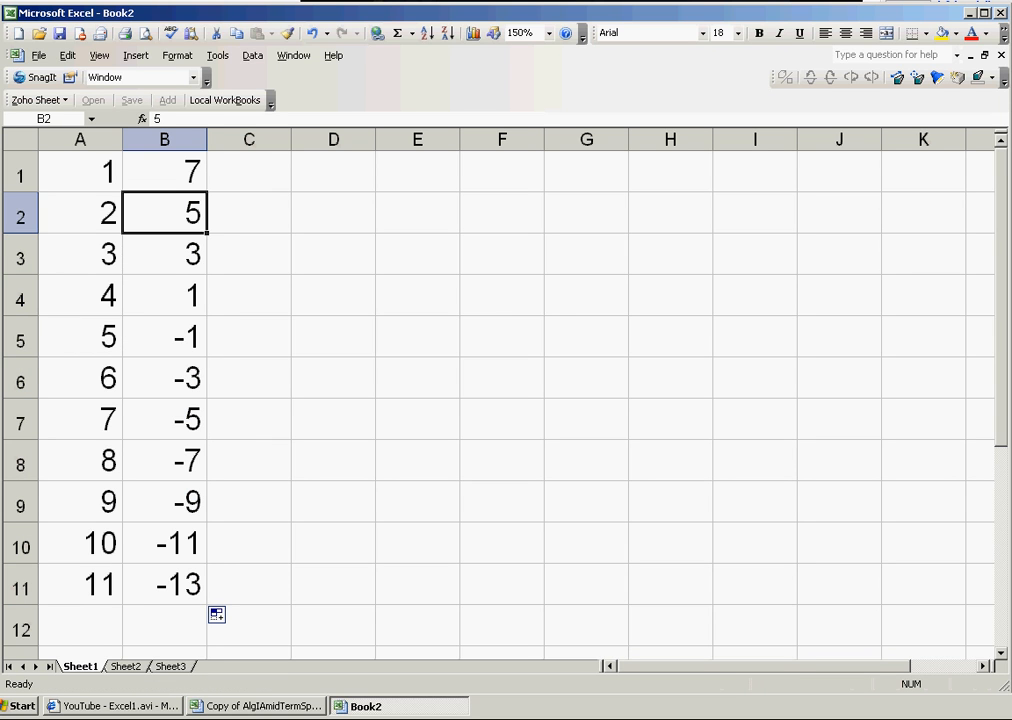
{"action": "key", "text": "Down"}
{"action": "key", "text": "Down"}
{"action": "key", "text": "Down"}
{"action": "key", "text": "Down"}
{"action": "key", "text": "Down"}
{"action": "key", "text": "Down"}
{"action": "key", "text": "Down"}
{"action": "key", "text": "Down"}
{"action": "key", "text": "Down"}
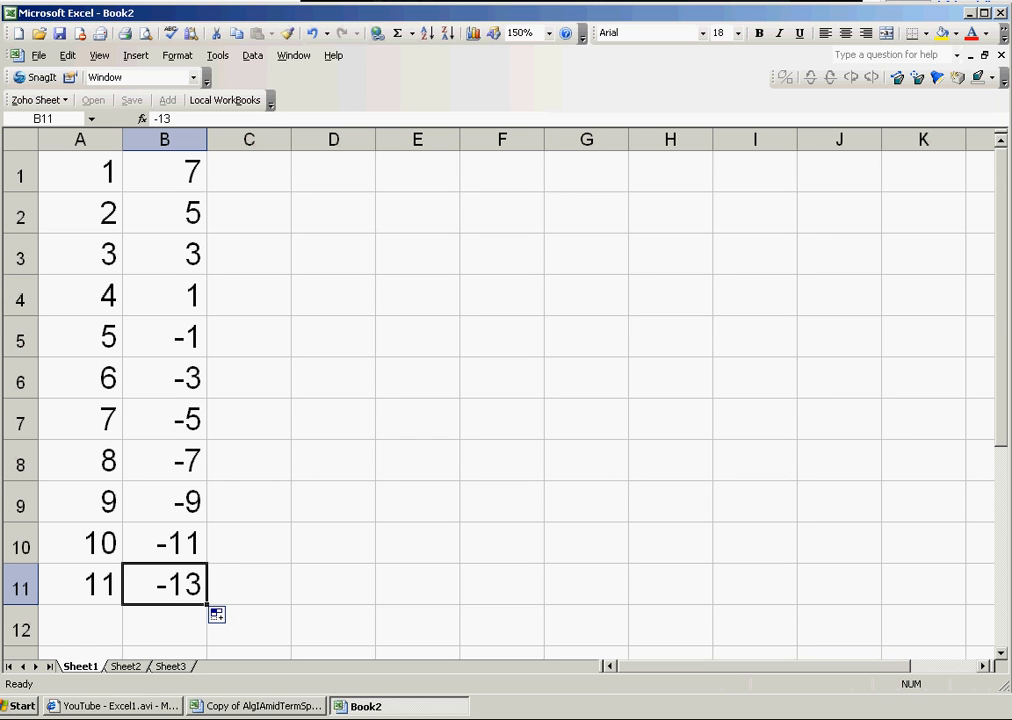
Step: Add up A1:A11 in cell A12 with AutoSum
{"action": "left_click", "coordinate": [80, 626]}
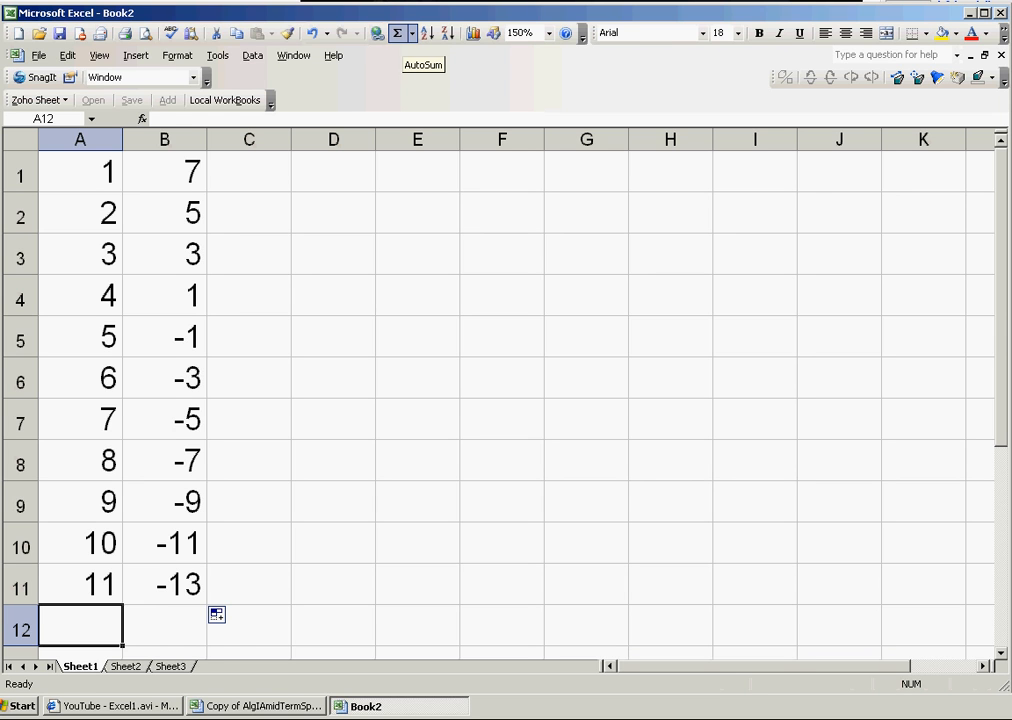
{"action": "left_click", "coordinate": [398, 33]}
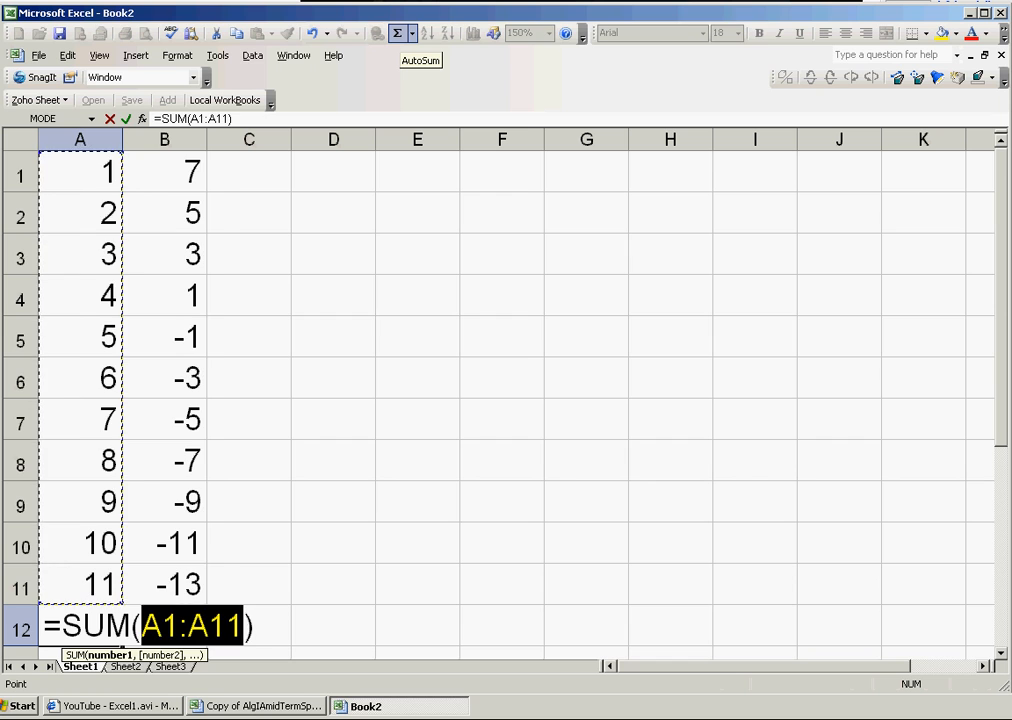
{"action": "key", "text": "Return"}
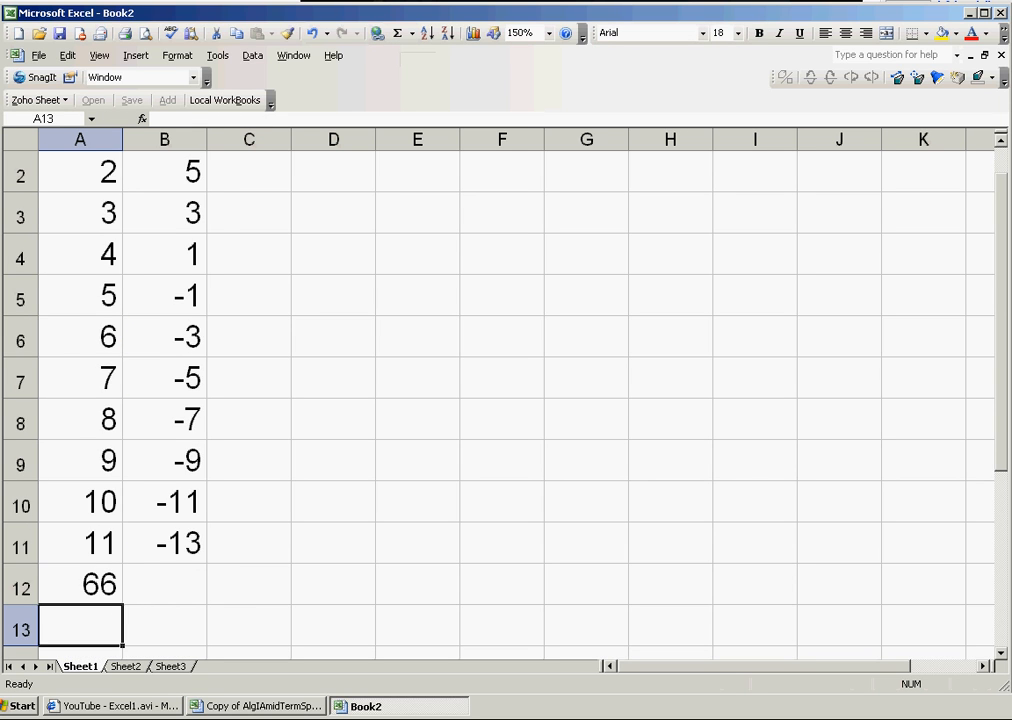
{"action": "scroll", "coordinate": [500, 400], "scroll_direction": "up", "scroll_amount": 1}
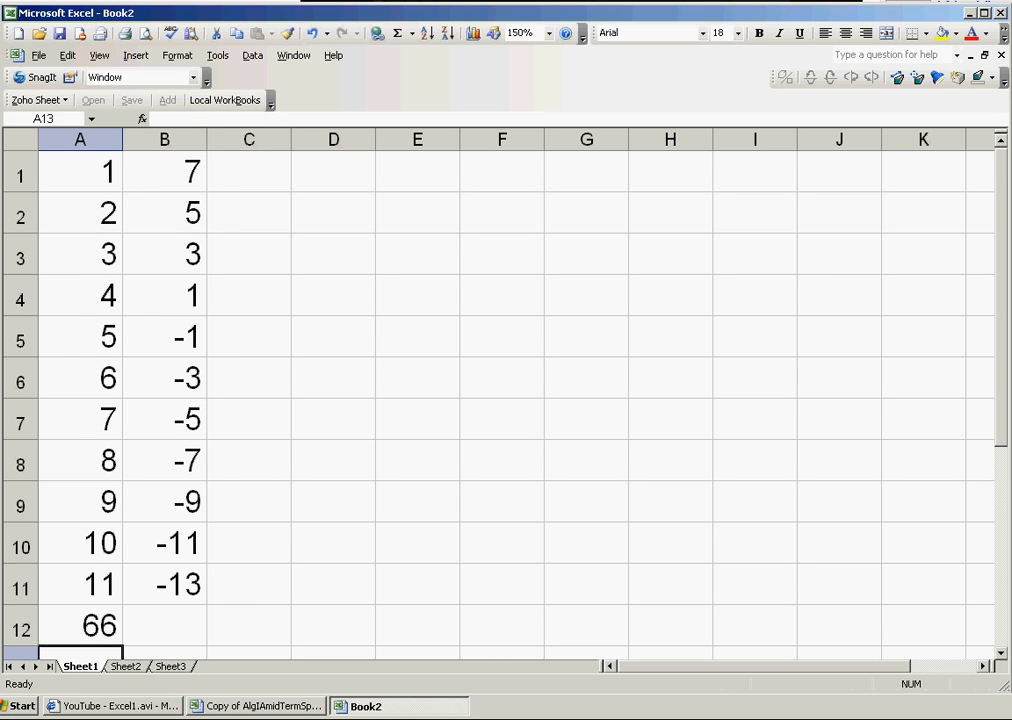
Step: Examine the individual values in column A, going from A11 up to A1 and back down
{"action": "left_click", "coordinate": [80, 584]}
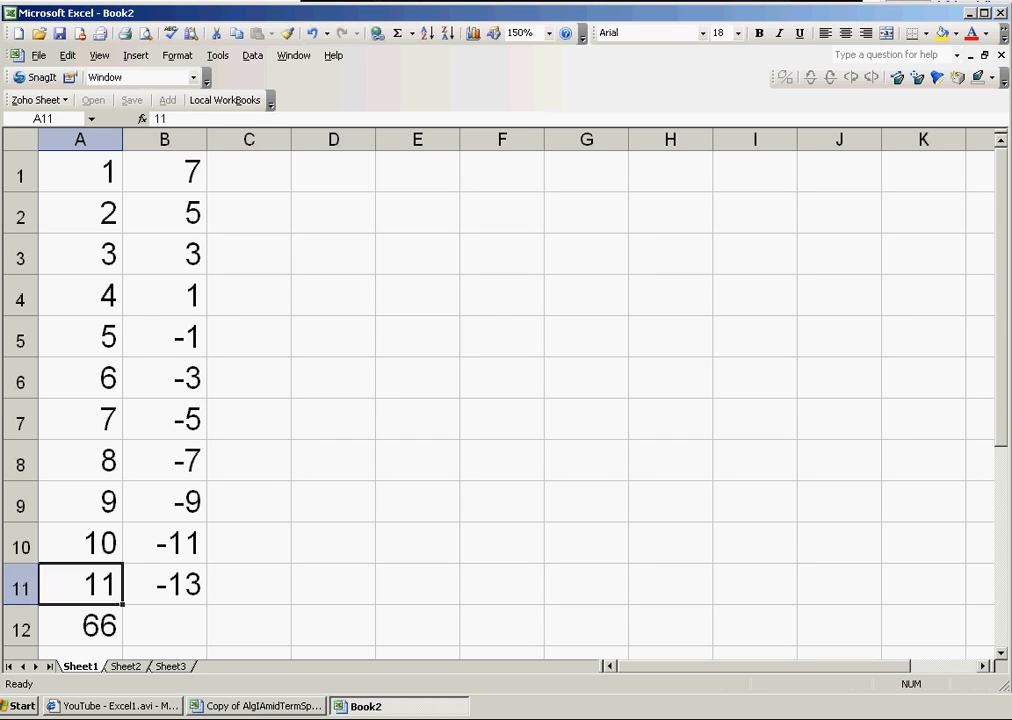
{"action": "key", "text": "Up"}
{"action": "key", "text": "Up"}
{"action": "key", "text": "Up"}
{"action": "key", "text": "Up"}
{"action": "key", "text": "Up"}
{"action": "key", "text": "Up"}
{"action": "key", "text": "Up"}
{"action": "key", "text": "Up"}
{"action": "key", "text": "Up"}
{"action": "key", "text": "Up"}
{"action": "key", "text": "Down"}
{"action": "key", "text": "Down"}
{"action": "key", "text": "Down"}
{"action": "key", "text": "Down"}
{"action": "key", "text": "Down"}
{"action": "key", "text": "Down"}
{"action": "key", "text": "Down"}
{"action": "key", "text": "Down"}
{"action": "key", "text": "Down"}
{"action": "key", "text": "Down"}
Step: Examine the sum formula in cell A12, highlighting the A1:A11 range inside it
{"action": "left_click", "coordinate": [80, 626]}
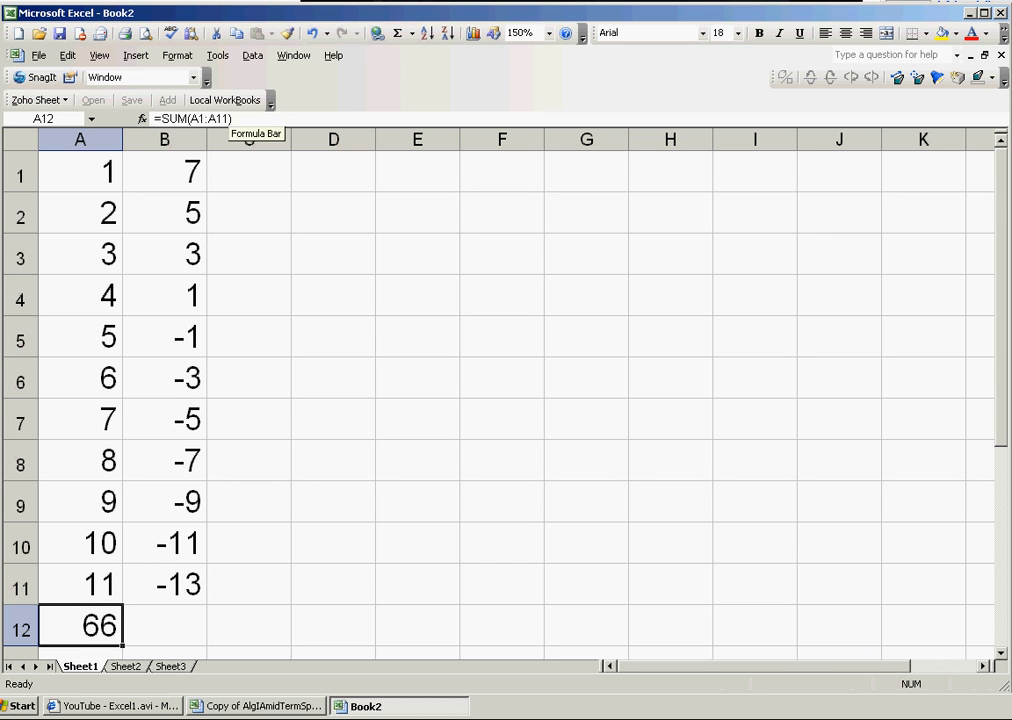
{"action": "left_click", "coordinate": [249, 140]}
{"action": "left_click", "coordinate": [245, 119]}
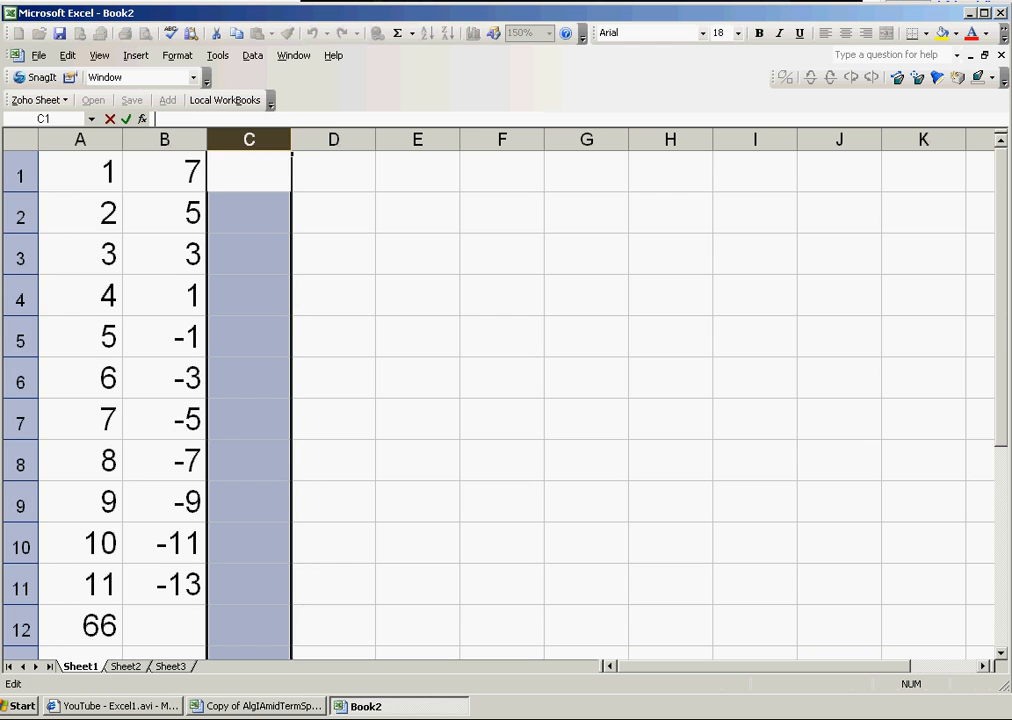
{"action": "left_click", "coordinate": [80, 626]}
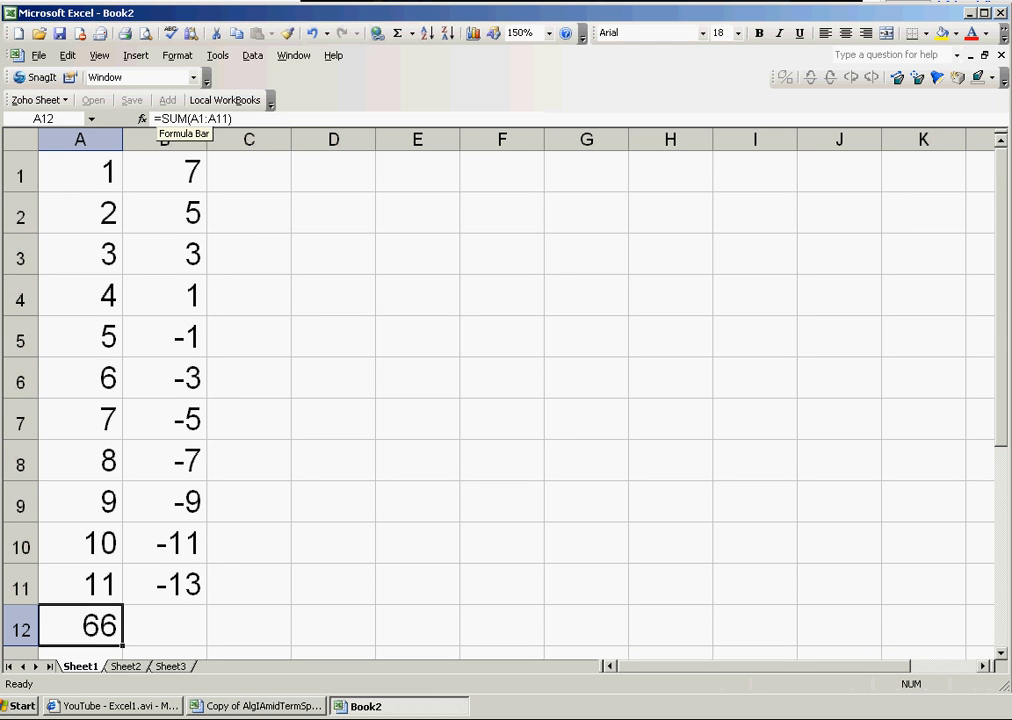
{"action": "left_click", "coordinate": [170, 119]}
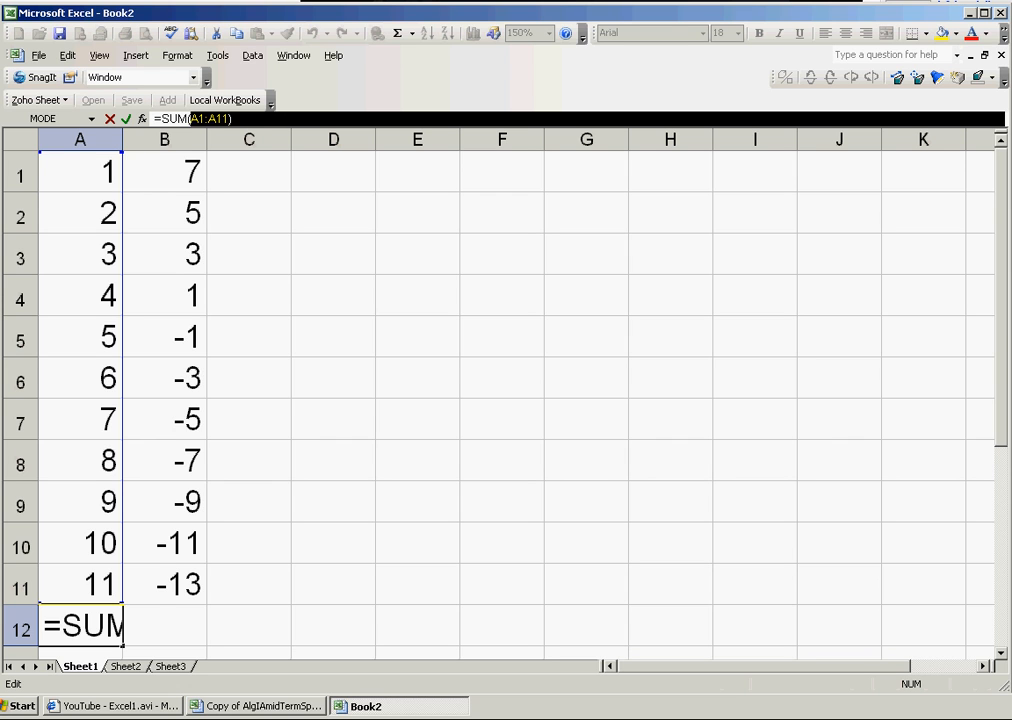
{"action": "left_click", "coordinate": [333, 501]}
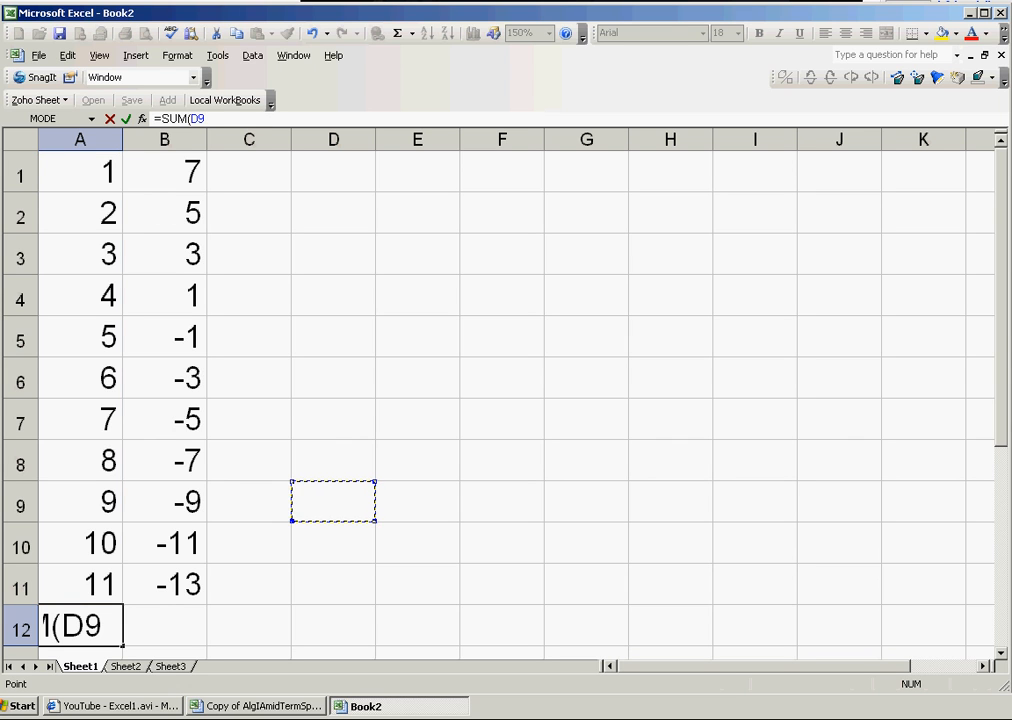
{"action": "left_click", "coordinate": [207, 119]}
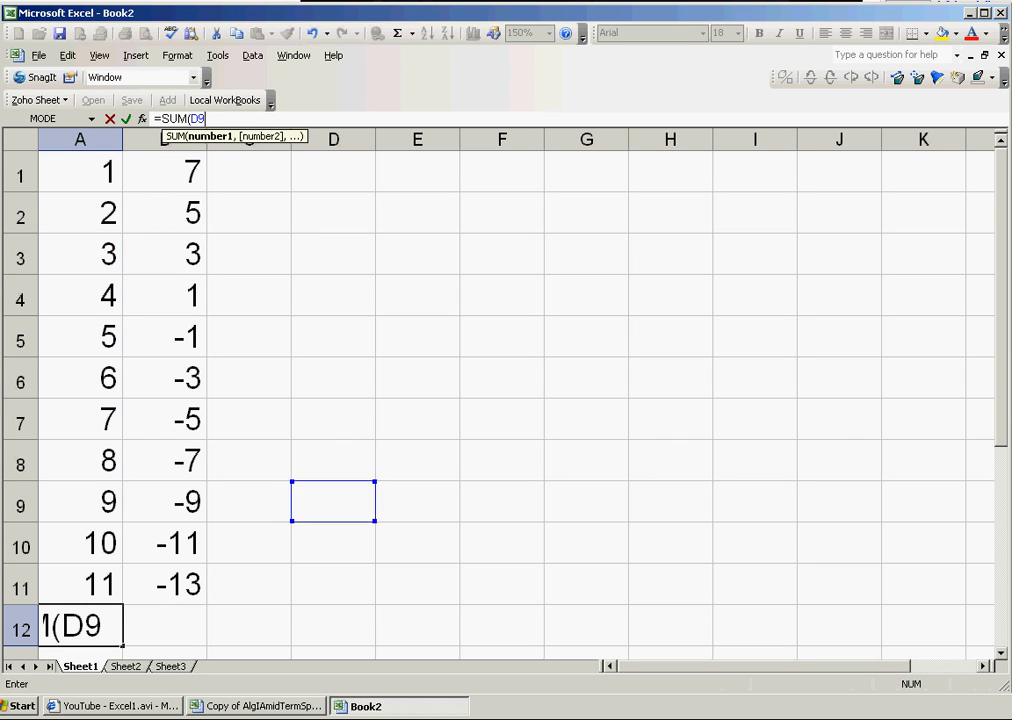
{"action": "left_click", "coordinate": [114, 626]}
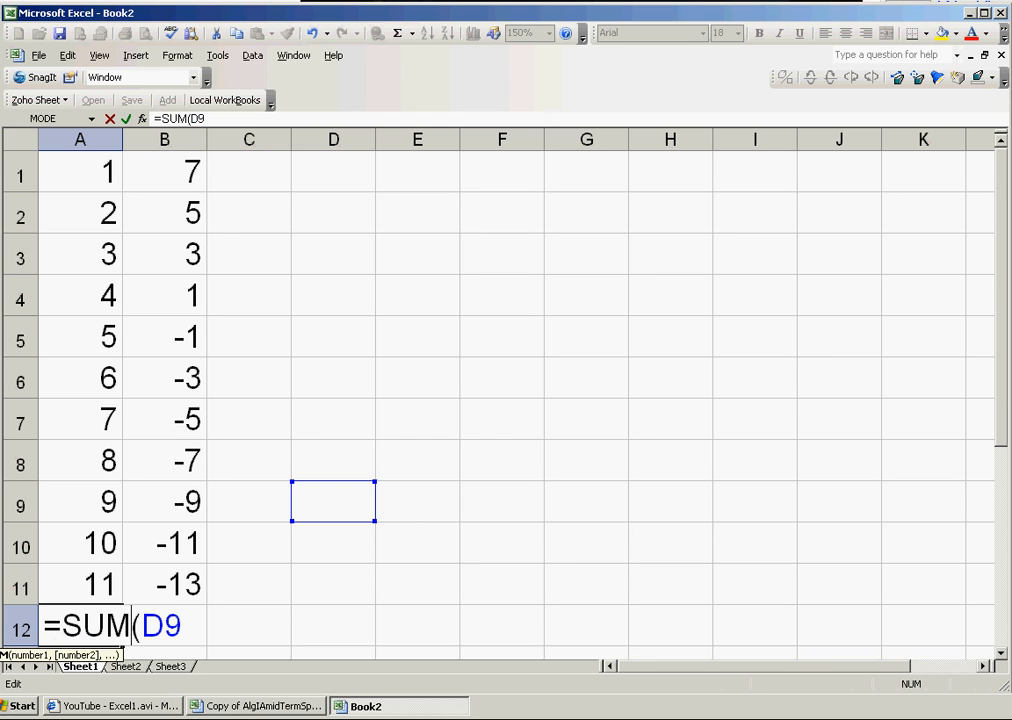
{"action": "left_click", "coordinate": [84, 626]}
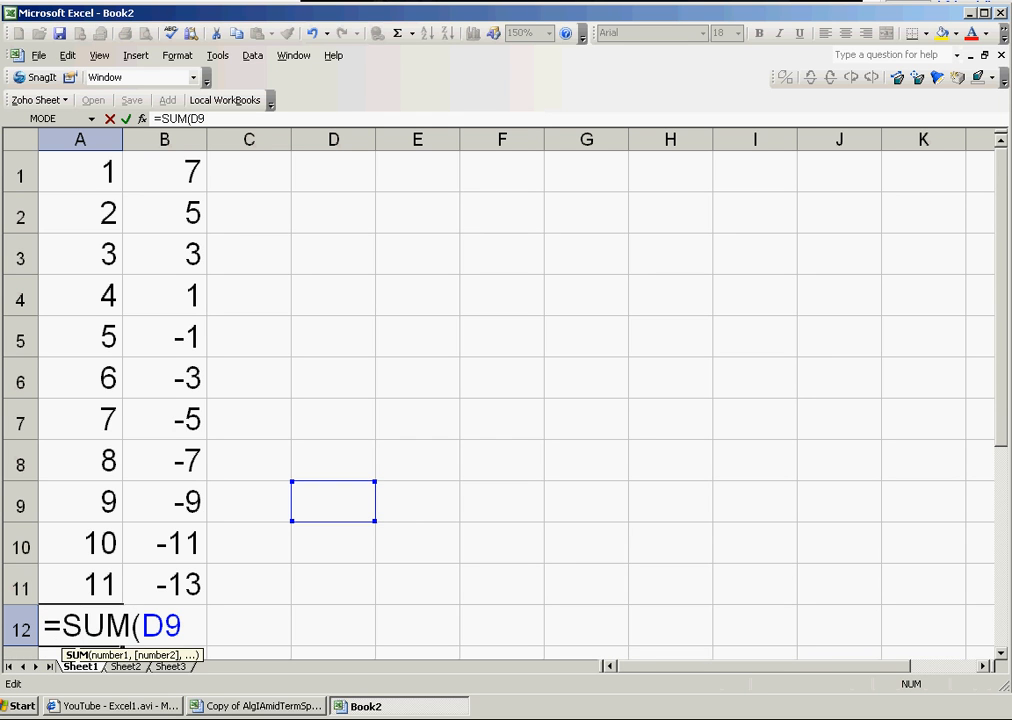
{"action": "left_click_drag", "start_coordinate": [62, 626], "coordinate": [196, 626]}
{"action": "key", "text": "BackSpace"}
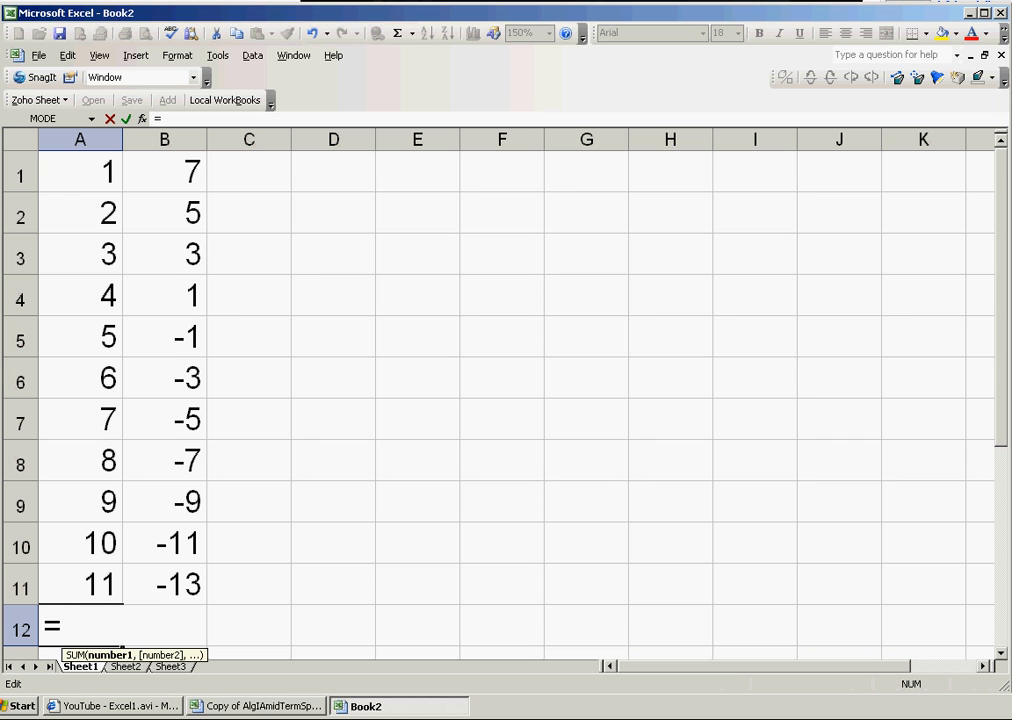
Step: Rebuild the sum of A1:A11 in cell A12 with AutoSum and reselect the cell
{"action": "left_click", "coordinate": [397, 33]}
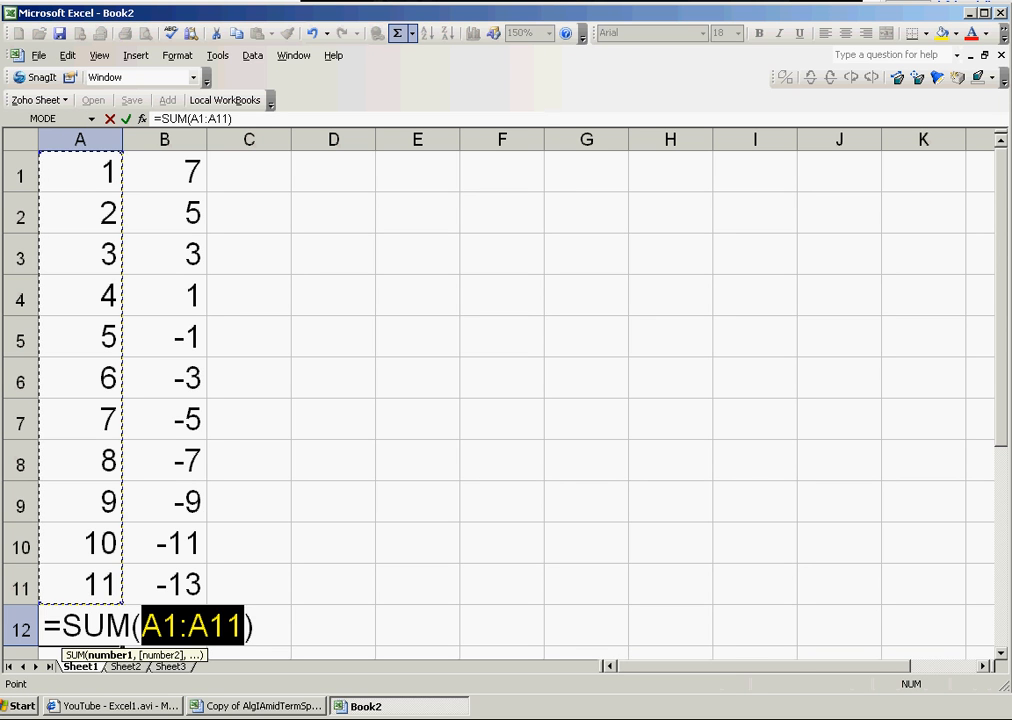
{"action": "left_click", "coordinate": [397, 33]}
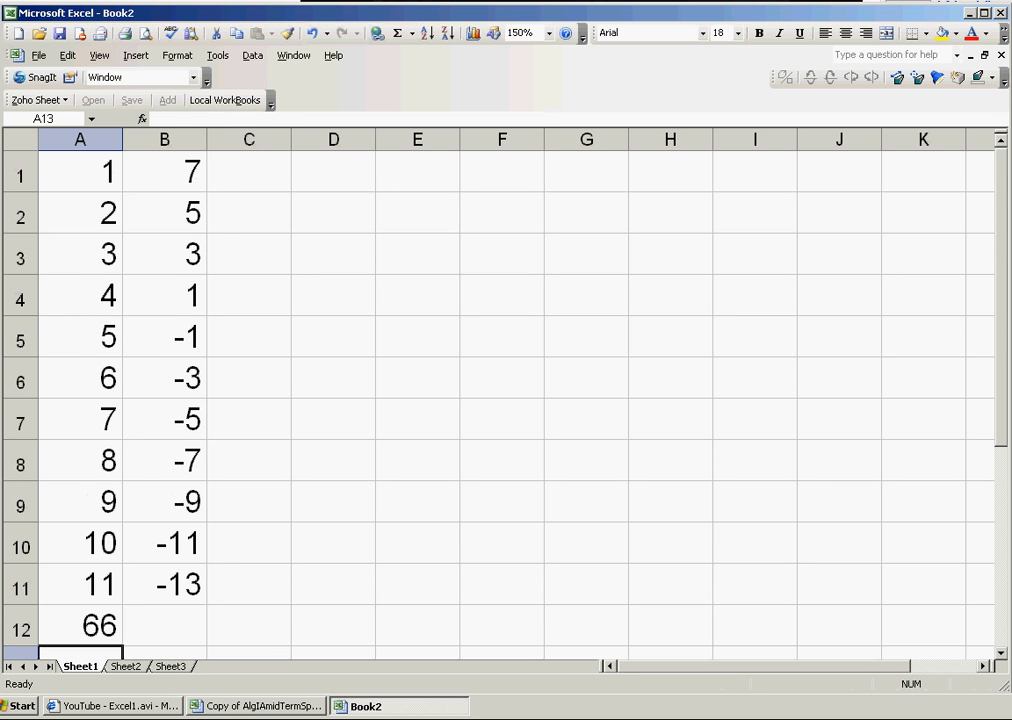
{"action": "left_click", "coordinate": [80, 626]}
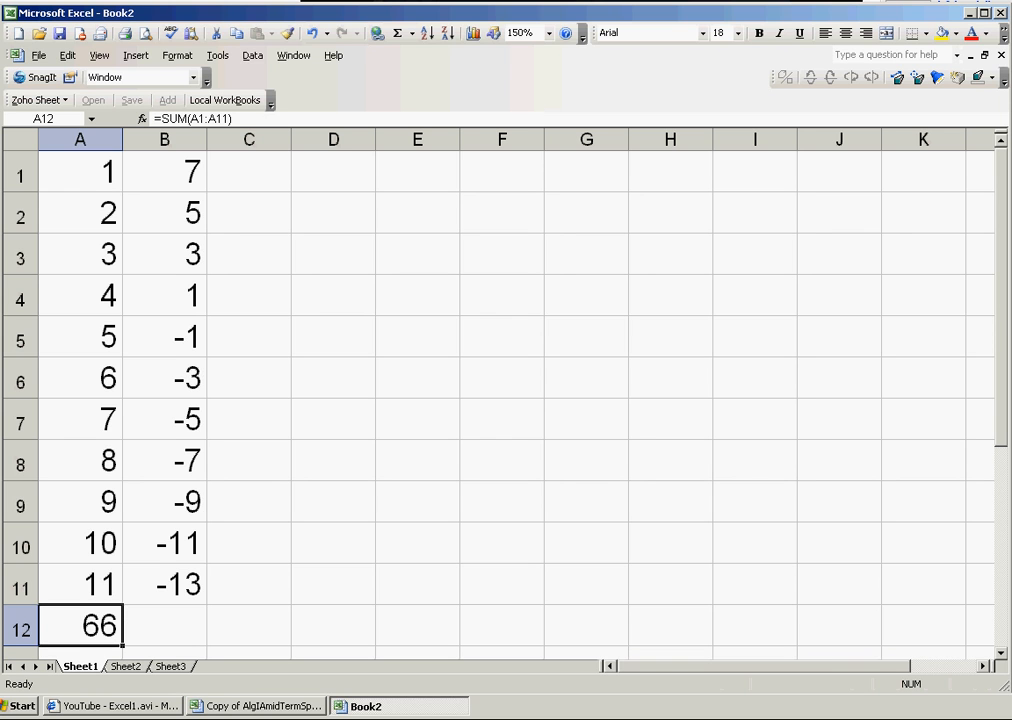
Step: Apply AutoSum to cell A12 again, marking A1:A11 by hand as the range to add
{"action": "left_click", "coordinate": [397, 33]}
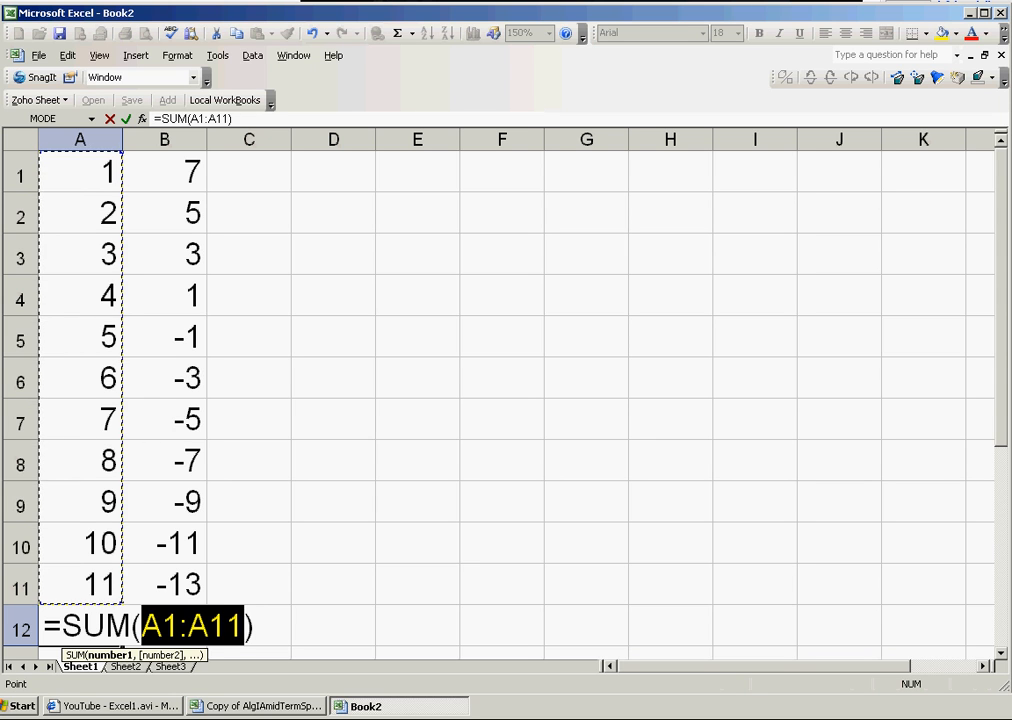
{"action": "left_click_drag", "start_coordinate": [100, 585], "coordinate": [115, 160]}
{"action": "key", "text": "Return"}
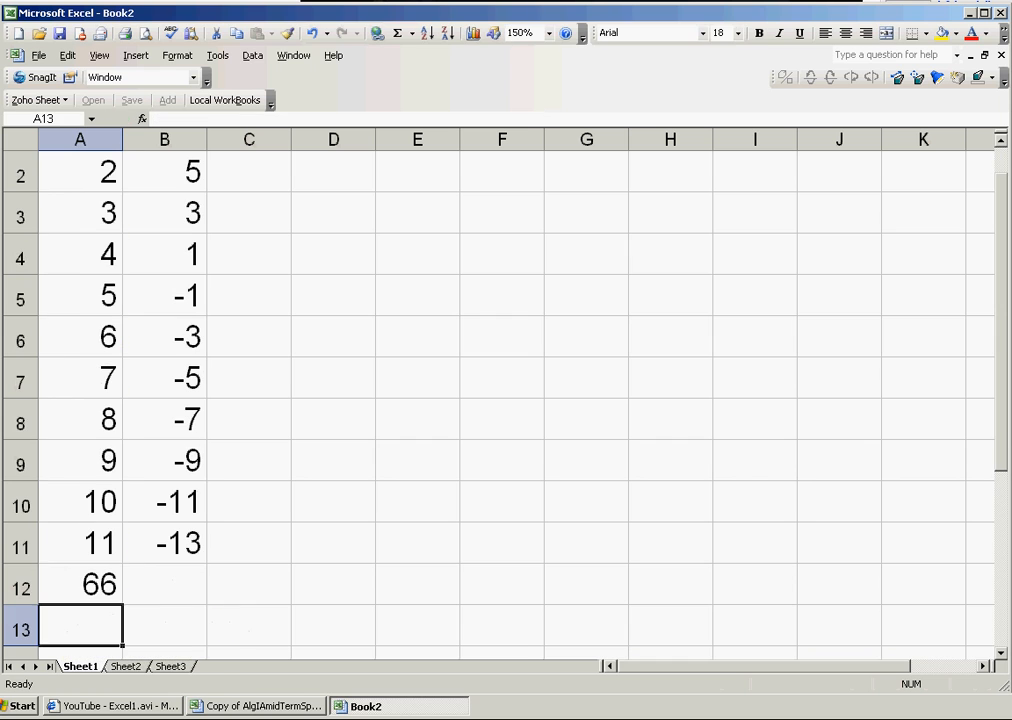
Step: Copy the sum formula from cell A12 across to B12 to total column B
{"action": "left_click", "coordinate": [165, 585]}
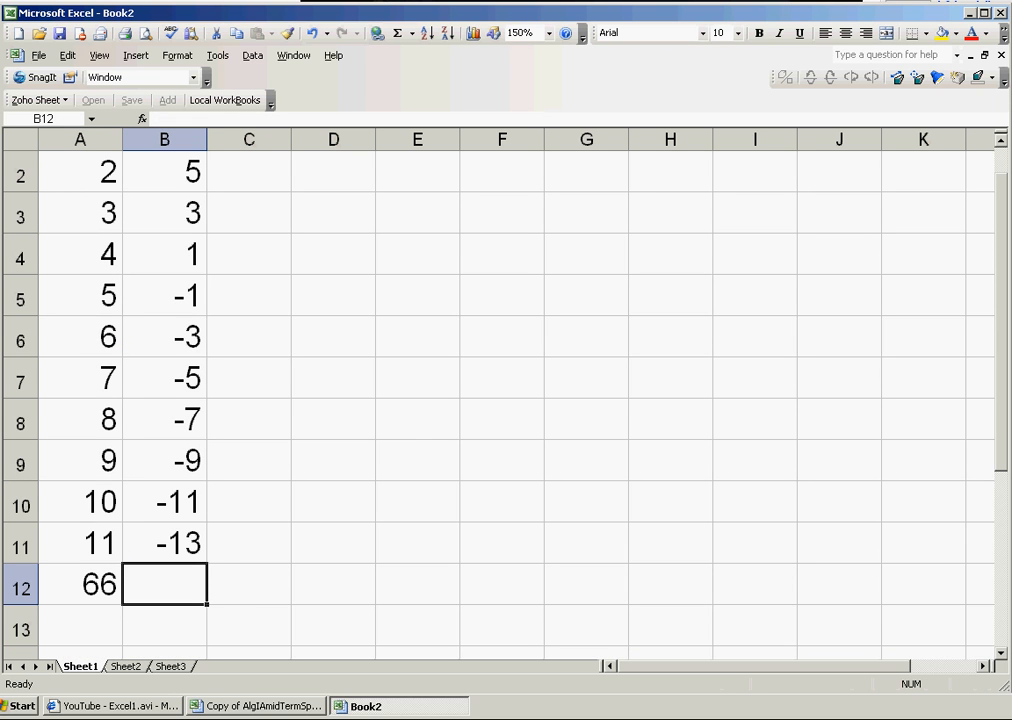
{"action": "left_click", "coordinate": [82, 585]}
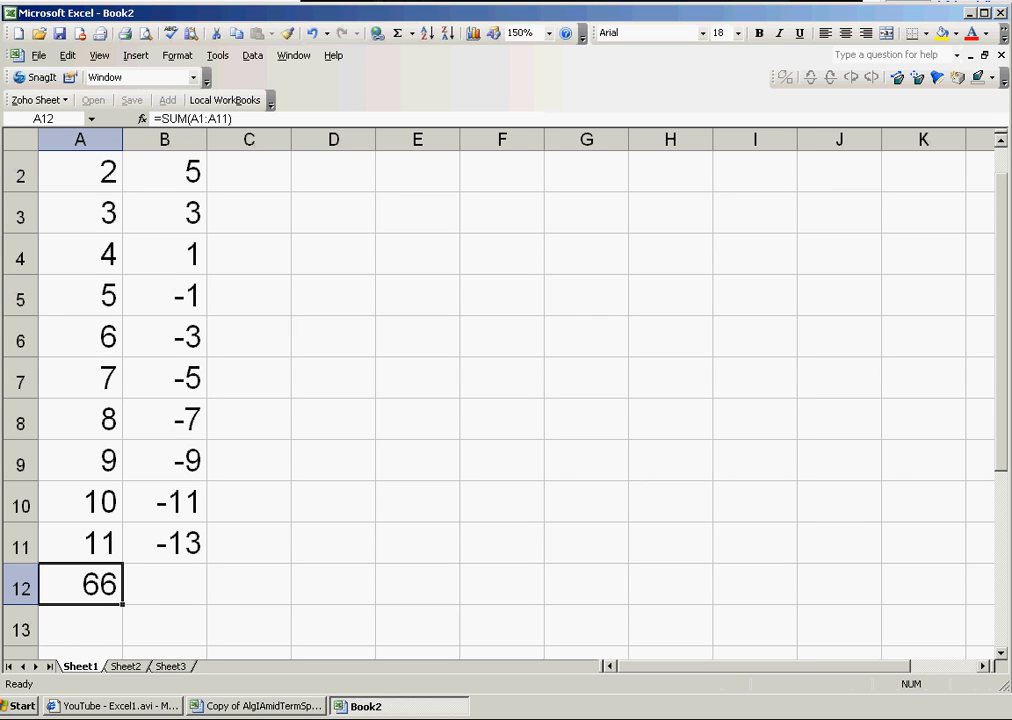
{"action": "left_click_drag", "start_coordinate": [122, 604], "coordinate": [122, 590]}
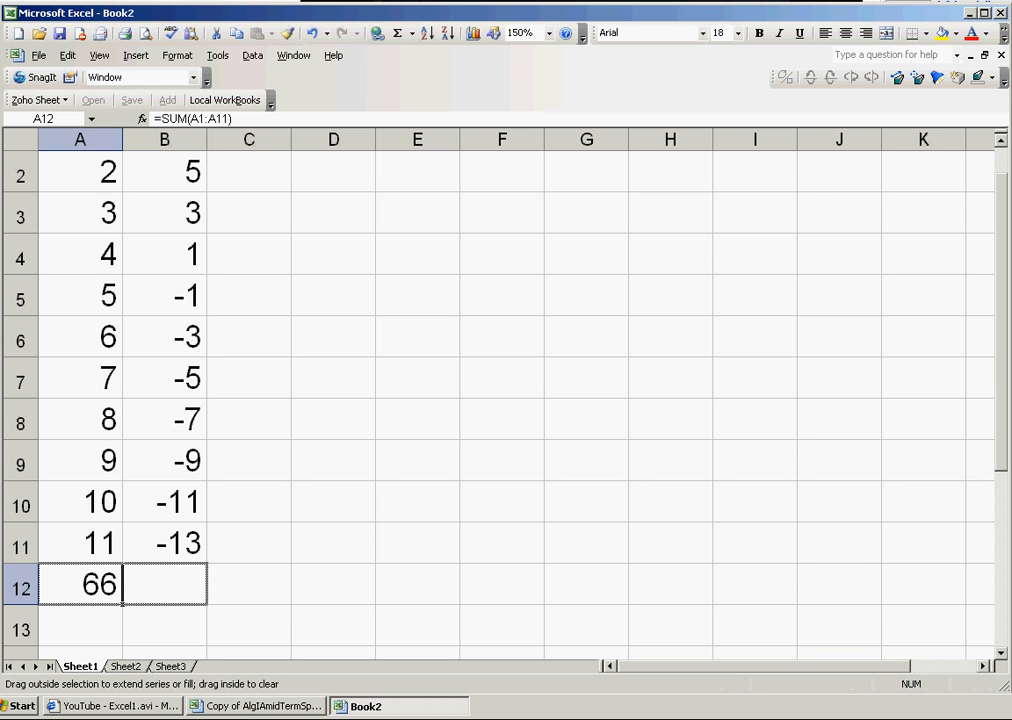
{"action": "left_click_drag", "start_coordinate": [122, 590], "coordinate": [190, 590]}
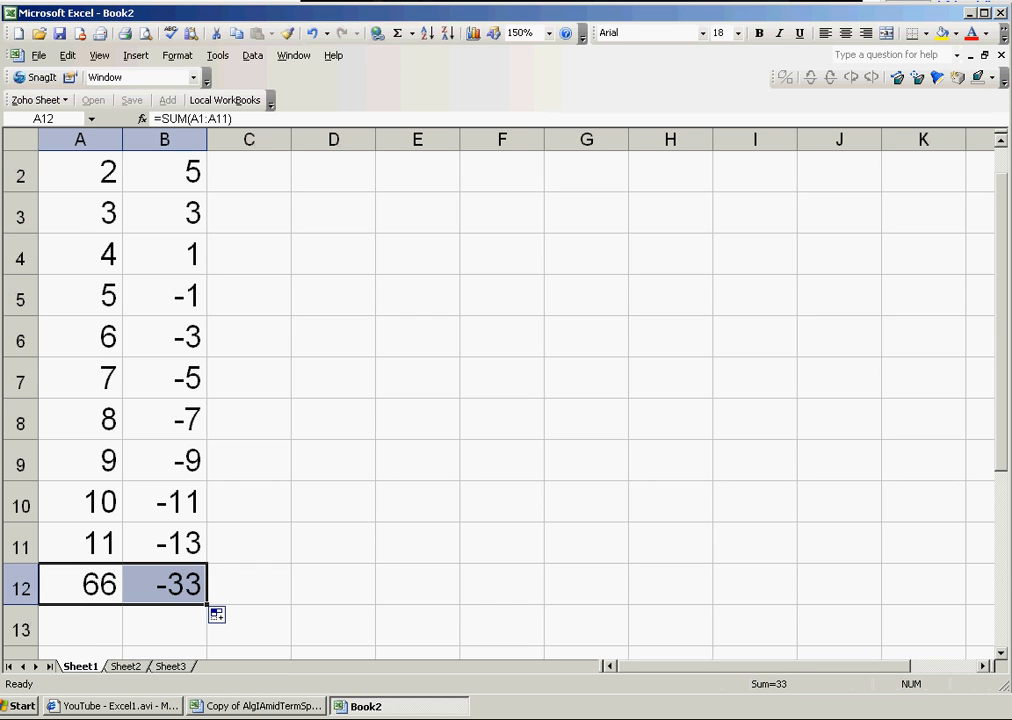
{"action": "scroll", "coordinate": [500, 390], "scroll_direction": "up", "scroll_amount": 1}
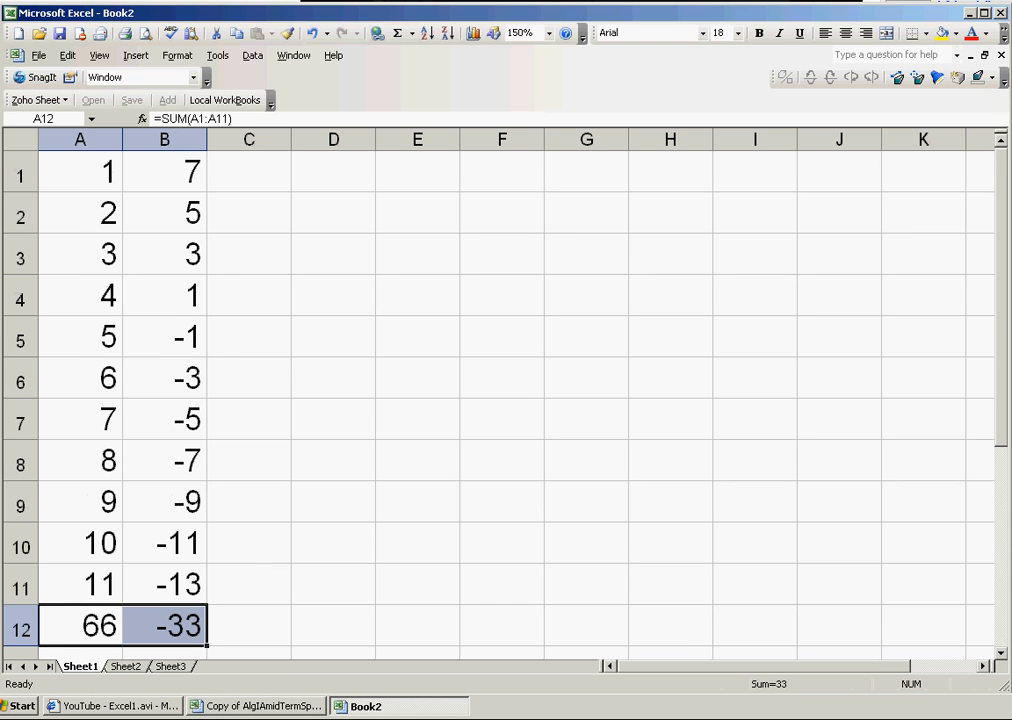
Step: Enter the formula =A1*B1 in cell C1, picking both cells as references
{"action": "left_click", "coordinate": [249, 172]}
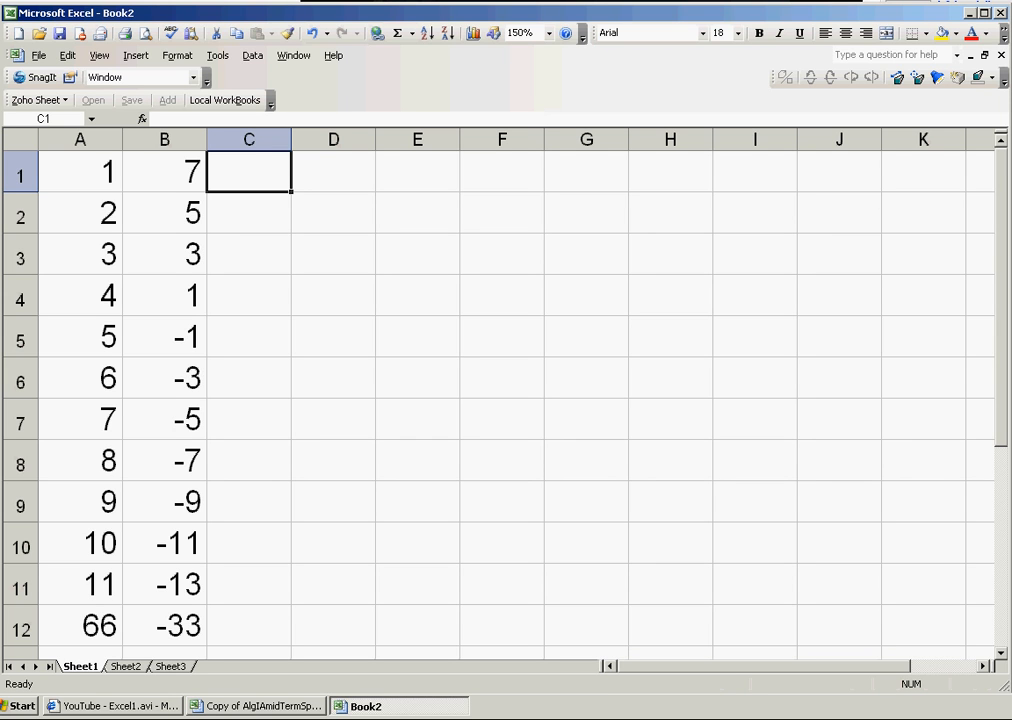
{"action": "type", "text": "="}
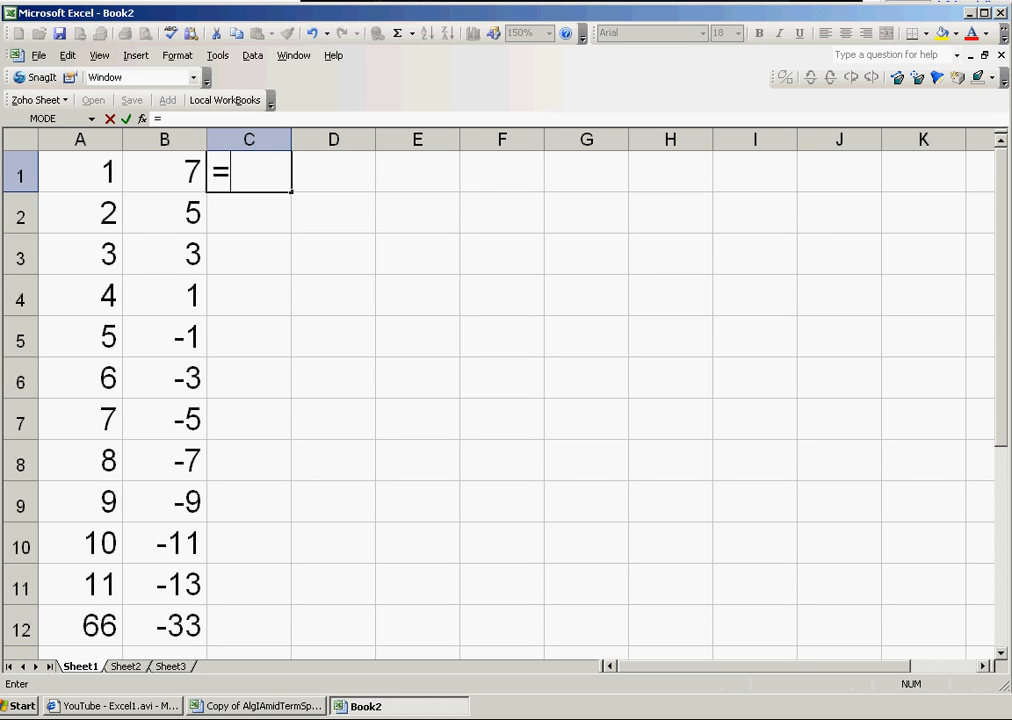
{"action": "key", "text": "Left"}
{"action": "key", "text": "Left"}
{"action": "type", "text": "*"}
{"action": "key", "text": "Left"}
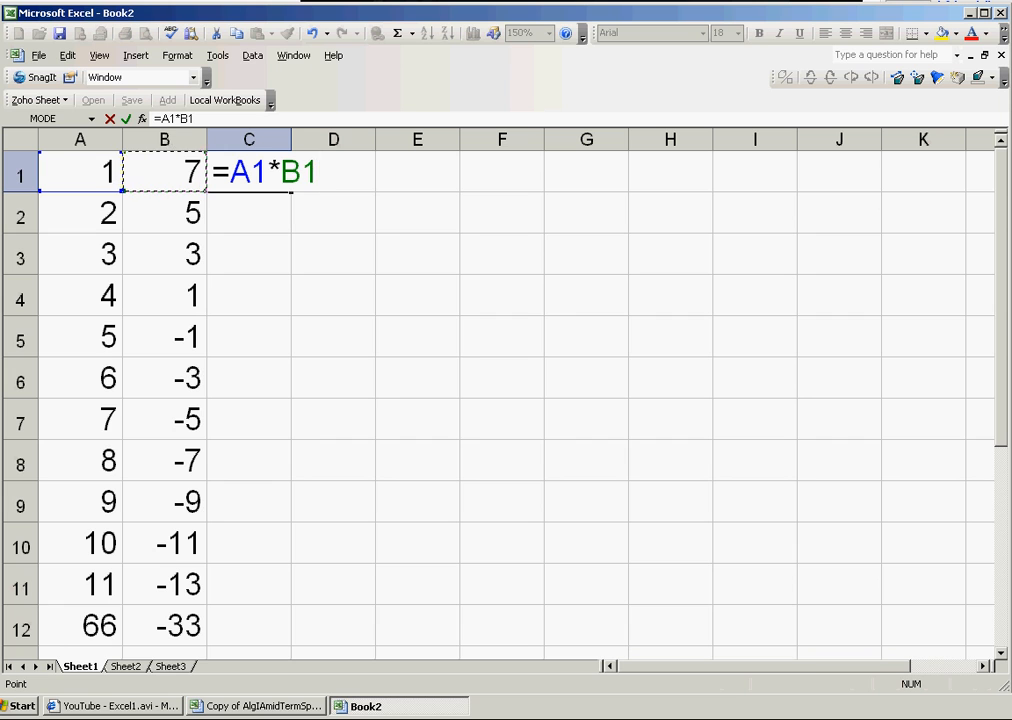
{"action": "key", "text": "Return"}
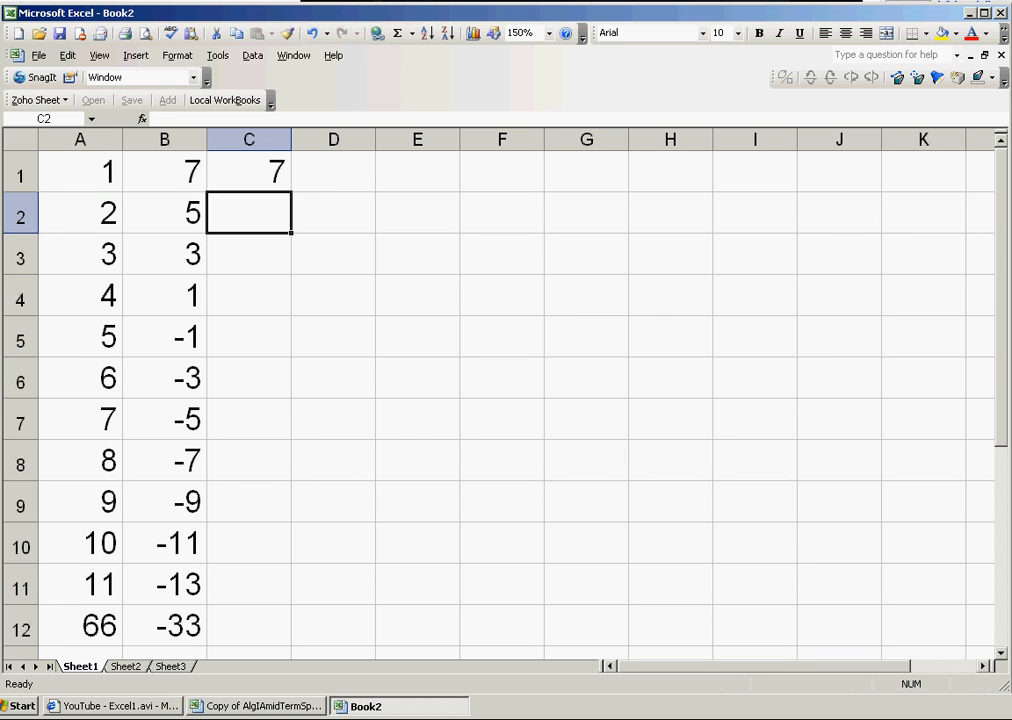
Step: Copy the multiplication formula from cell C1 down one row into C2
{"action": "key", "text": "Up"}
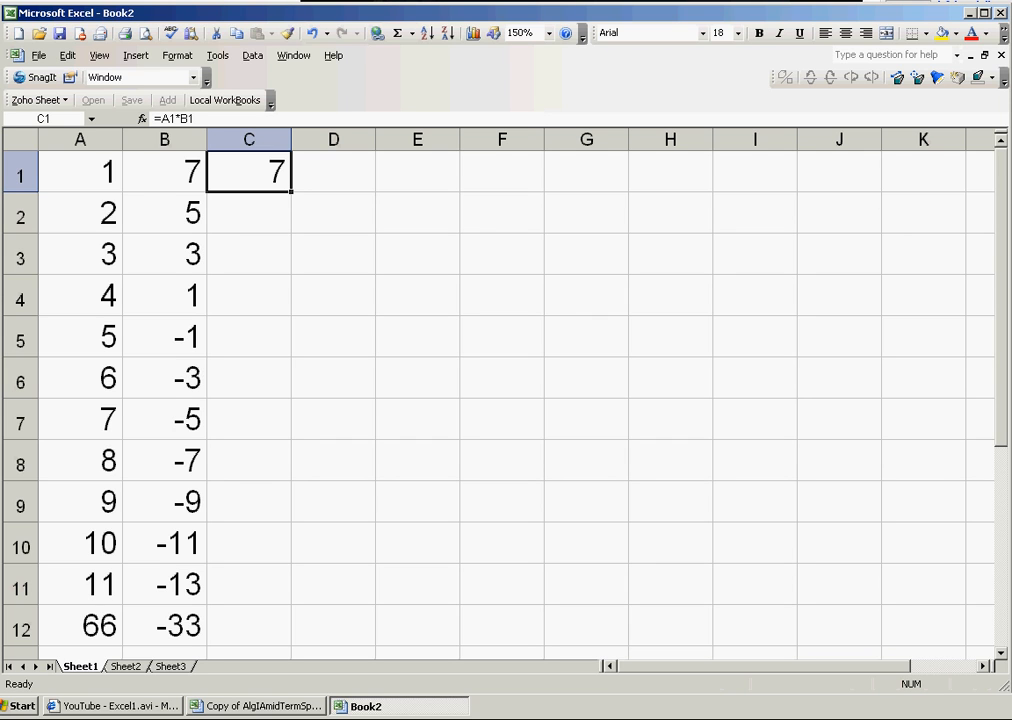
{"action": "left_click_drag", "start_coordinate": [291, 191], "coordinate": [270, 218]}
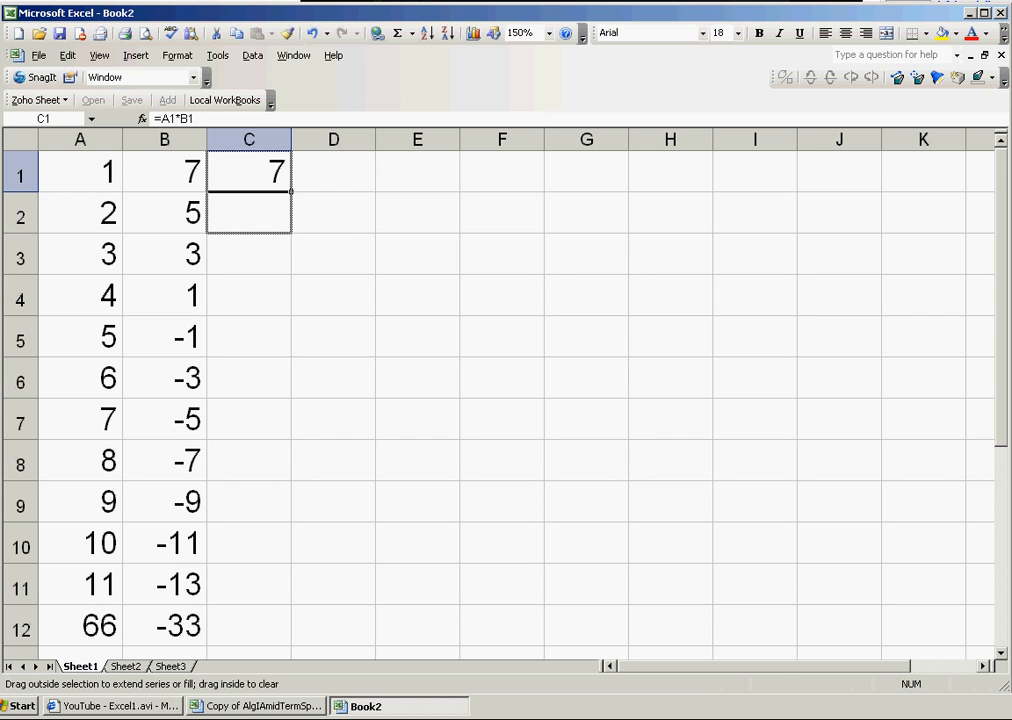
{"action": "left_click_drag", "start_coordinate": [270, 218], "coordinate": [270, 220]}
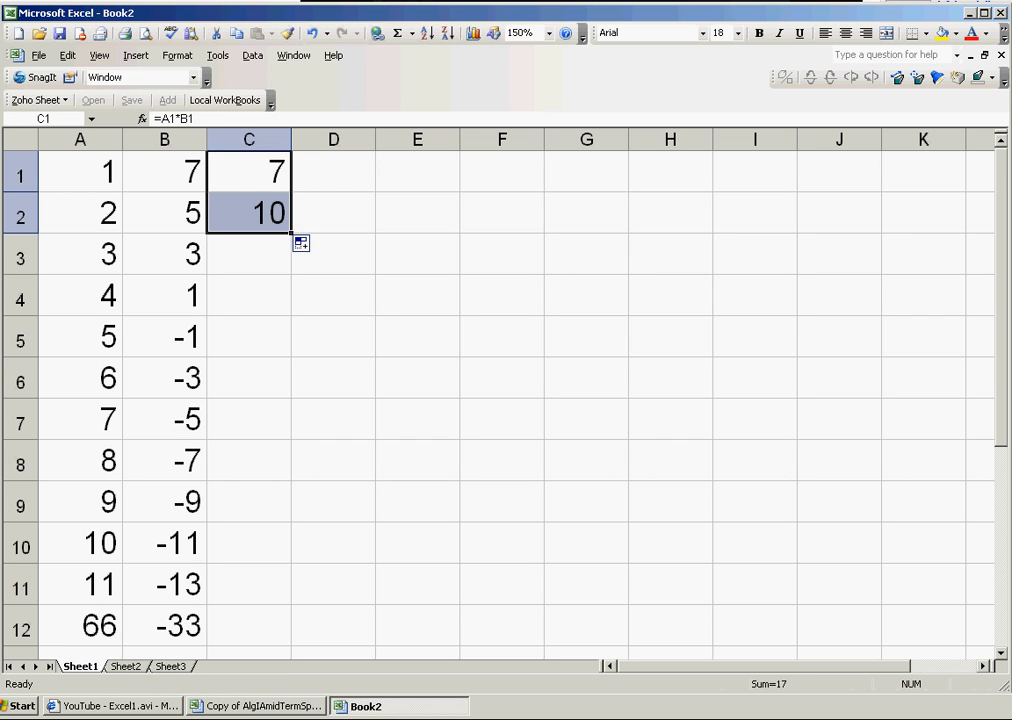
Step: Inspect cells A2 and B2 and the copied formula in C2 to check which cells it multiplies
{"action": "left_click", "coordinate": [80, 213]}
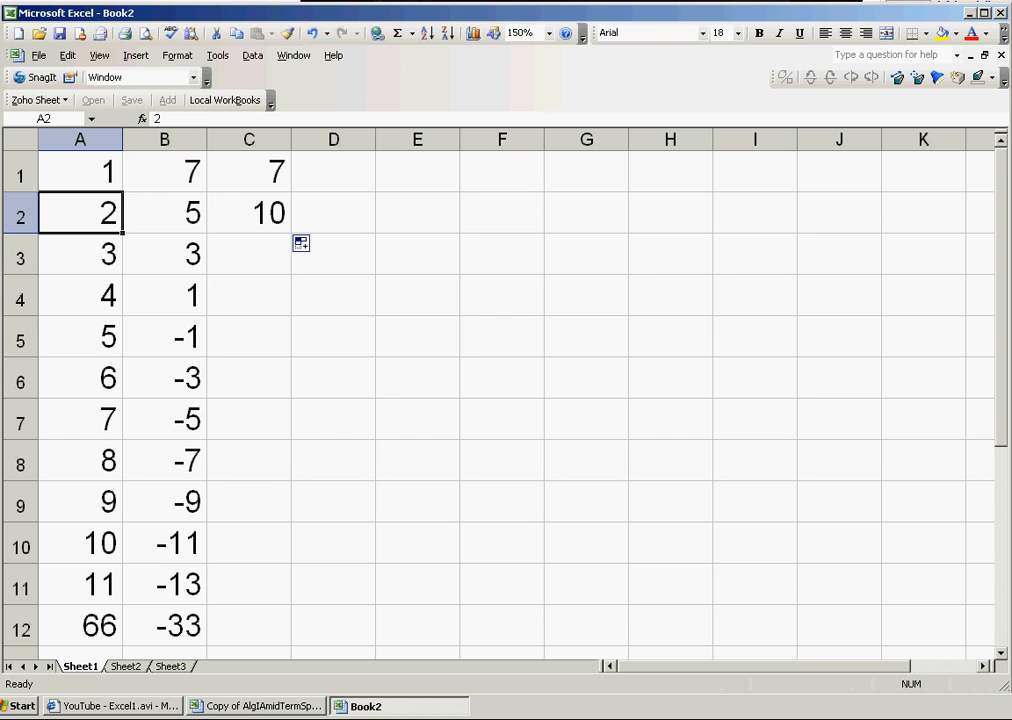
{"action": "left_click", "coordinate": [165, 213]}
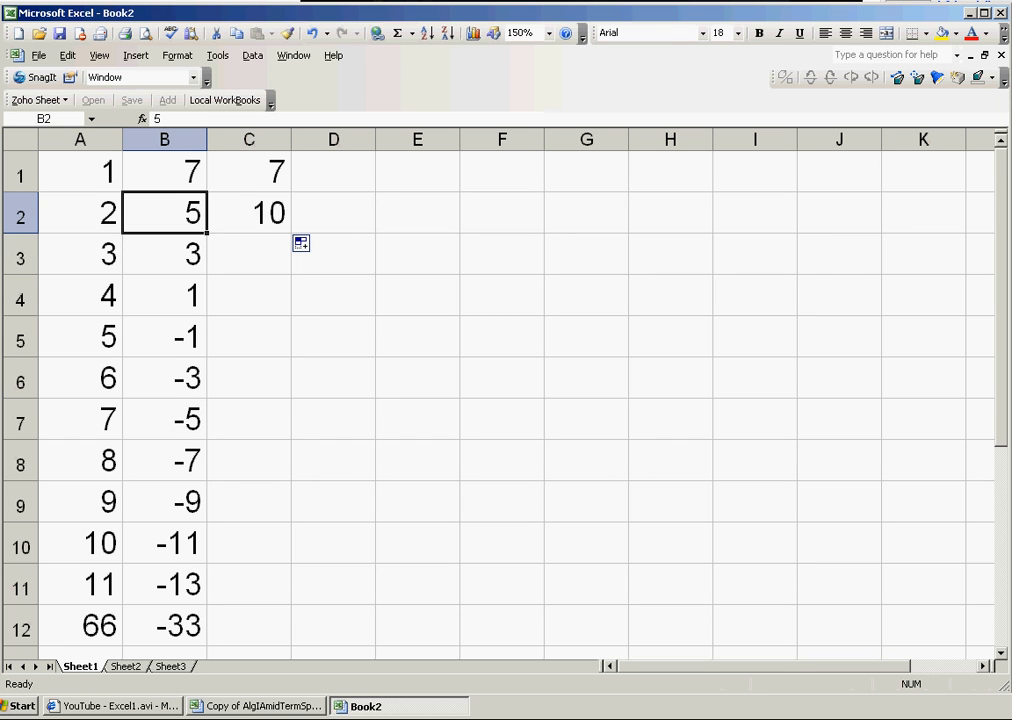
{"action": "left_click", "coordinate": [249, 213]}
{"action": "left_click_drag", "start_coordinate": [162, 118], "coordinate": [200, 120]}
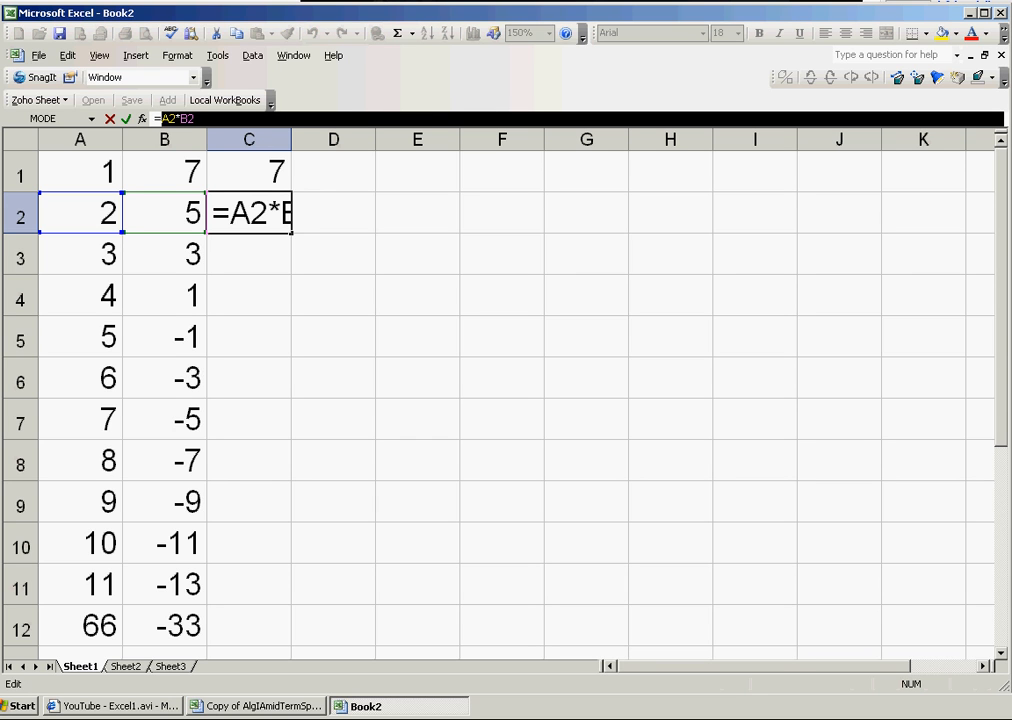
{"action": "key", "text": "Return"}
Step: Fill the multiplication formula from cell C1 down through C11
{"action": "left_click_drag", "start_coordinate": [250, 172], "coordinate": [291, 605]}
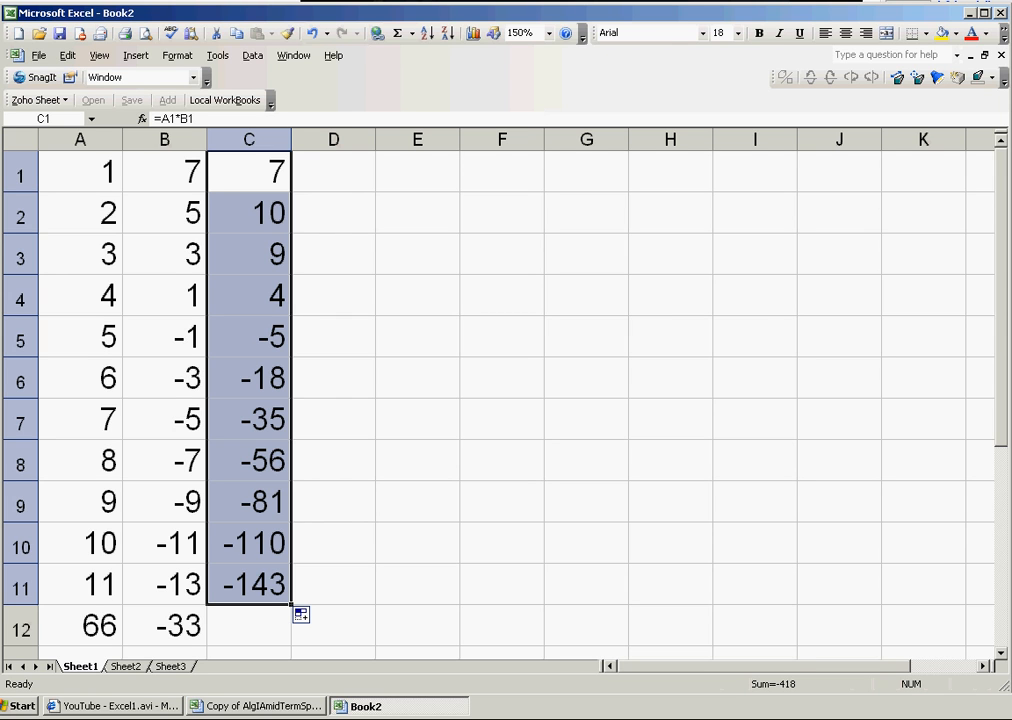
Step: Go through the filled cells of column C one by one, examining how the formula's row references change
{"action": "left_click", "coordinate": [249, 172]}
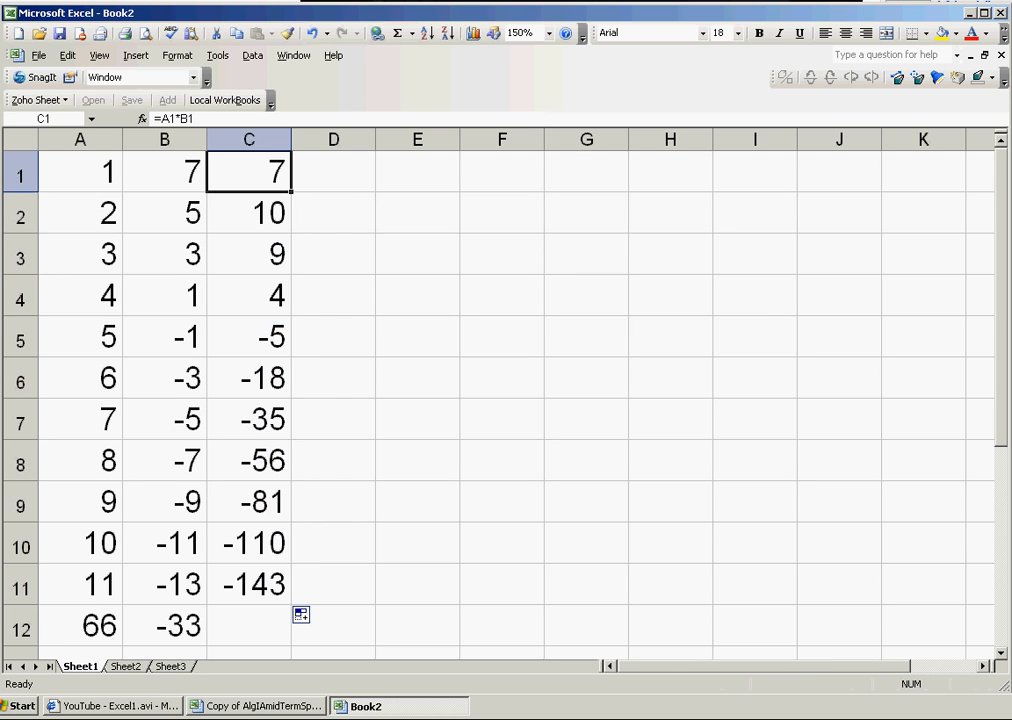
{"action": "key", "text": "Down"}
{"action": "key", "text": "Down"}
{"action": "key", "text": "Down"}
{"action": "key", "text": "Down"}
{"action": "key", "text": "Down"}
{"action": "key", "text": "Down"}
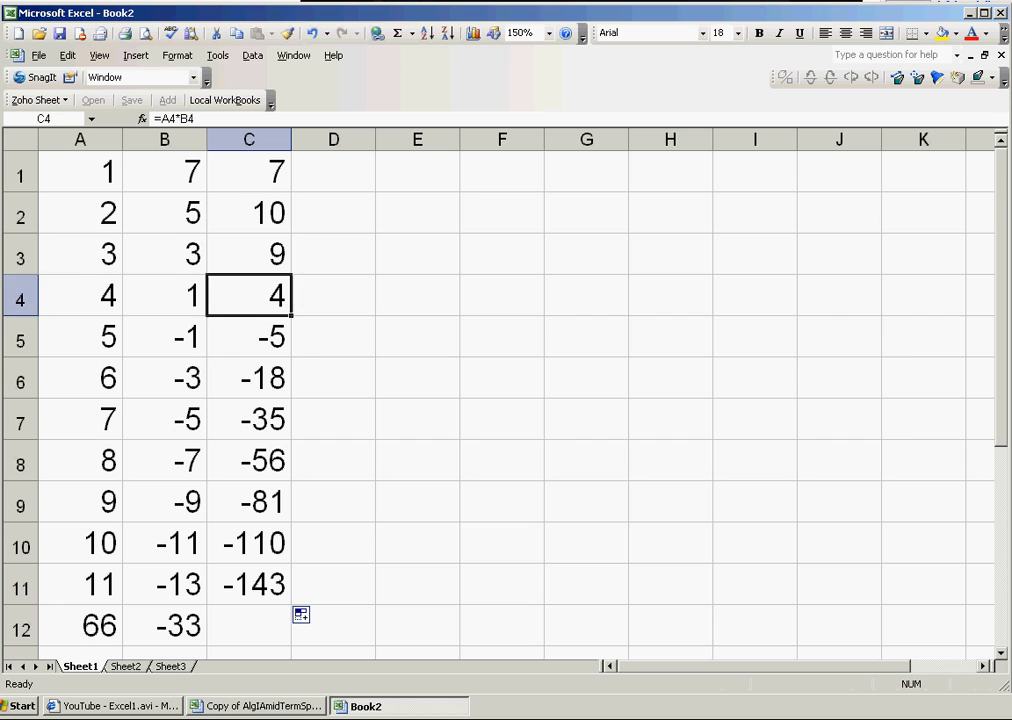
{"action": "key", "text": "Down"}
{"action": "key", "text": "Down"}
{"action": "key", "text": "Down"}
{"action": "key", "text": "Down"}
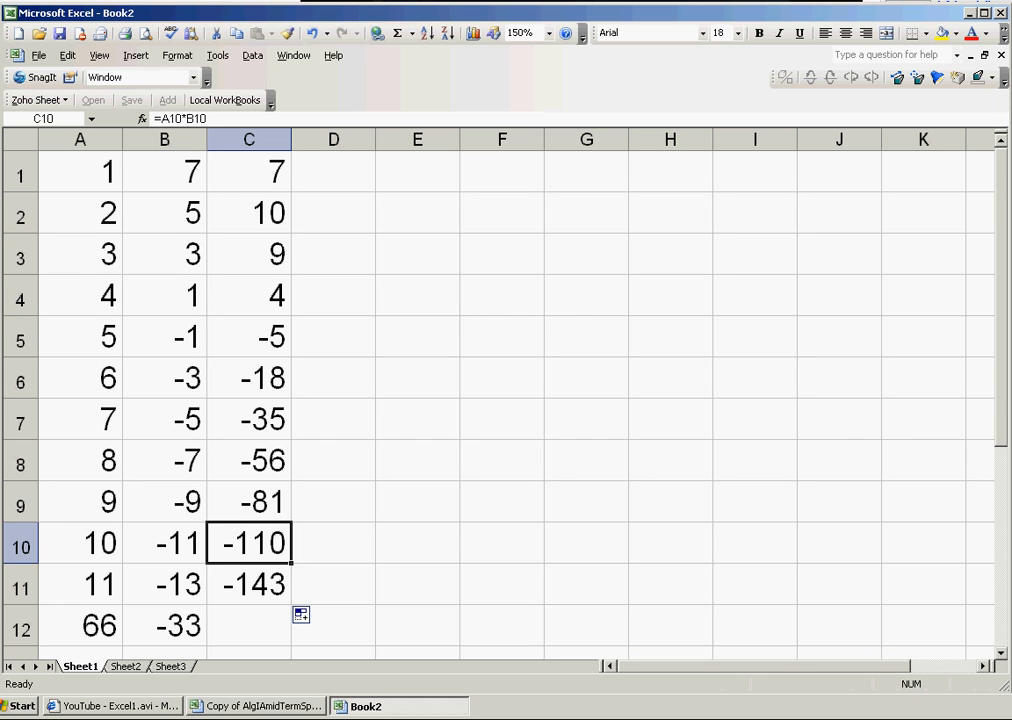
{"action": "key", "text": "Up"}
{"action": "key", "text": "Up"}
{"action": "key", "text": "Up"}
{"action": "key", "text": "Up"}
{"action": "key", "text": "Up"}
{"action": "key", "text": "Up"}
{"action": "key", "text": "Up"}
{"action": "key", "text": "Up"}
{"action": "key", "text": "Up"}
{"action": "key", "text": "Up"}
{"action": "key", "text": "Down"}
{"action": "key", "text": "Down"}
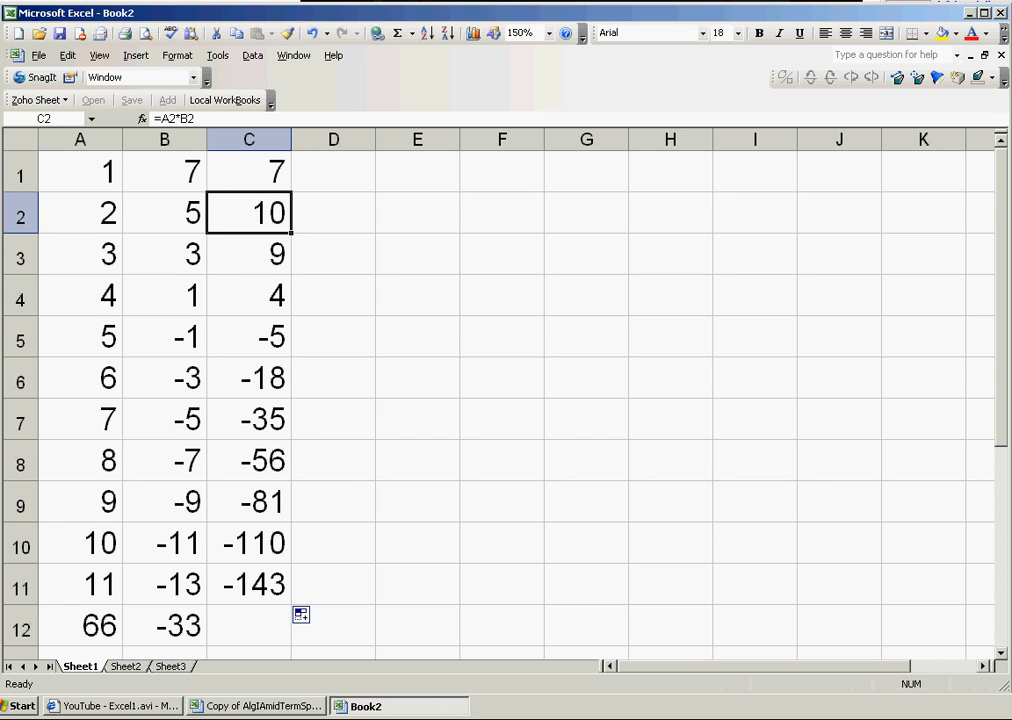